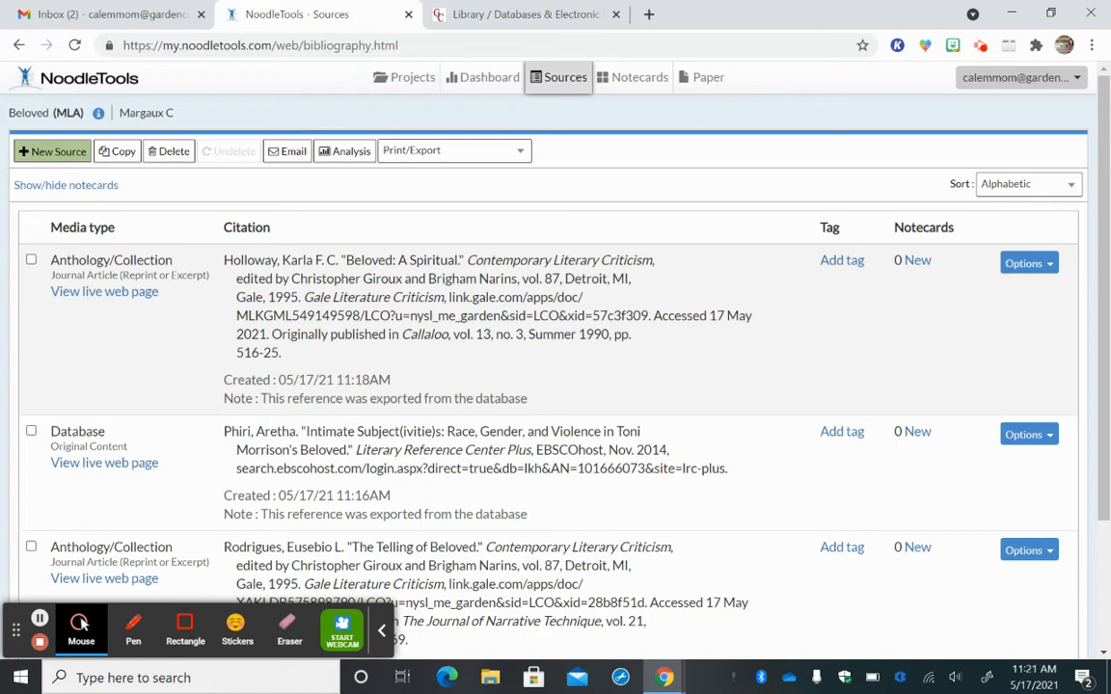
- From the source list, open the PDF full text of "Intimate Subject(ivitie)s" and the live web page of "Beloved: A Spiritual"
{"action": "scroll", "coordinate": [967, 459], "scroll_direction": "down", "scroll_amount": 2}
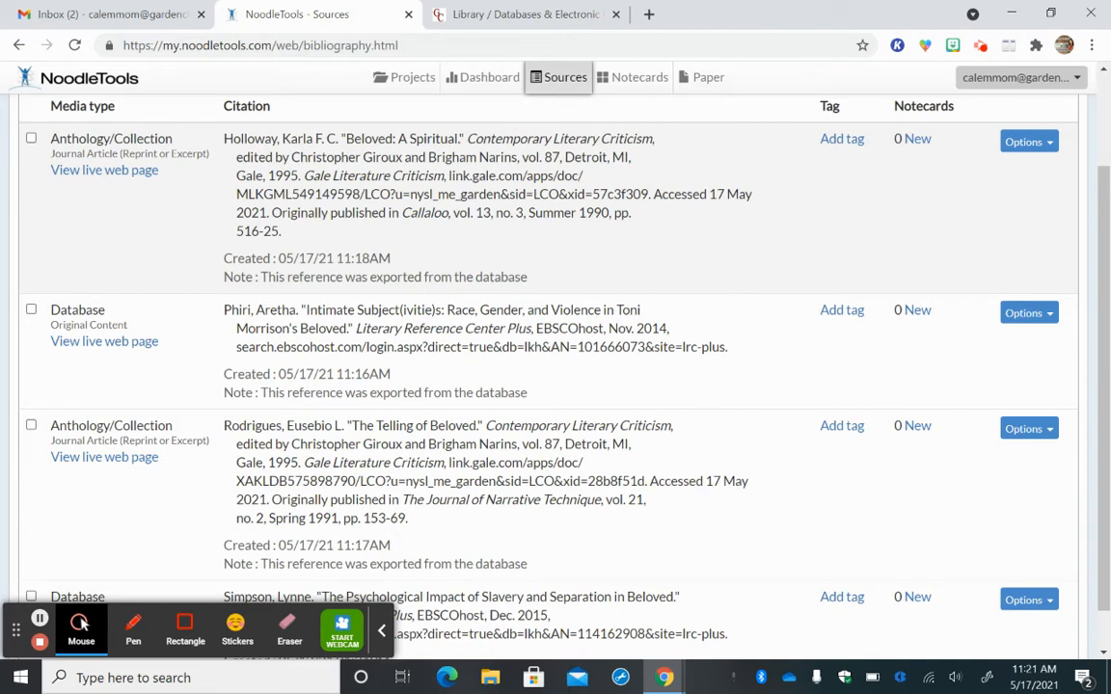
{"action": "left_click", "coordinate": [92, 341]}
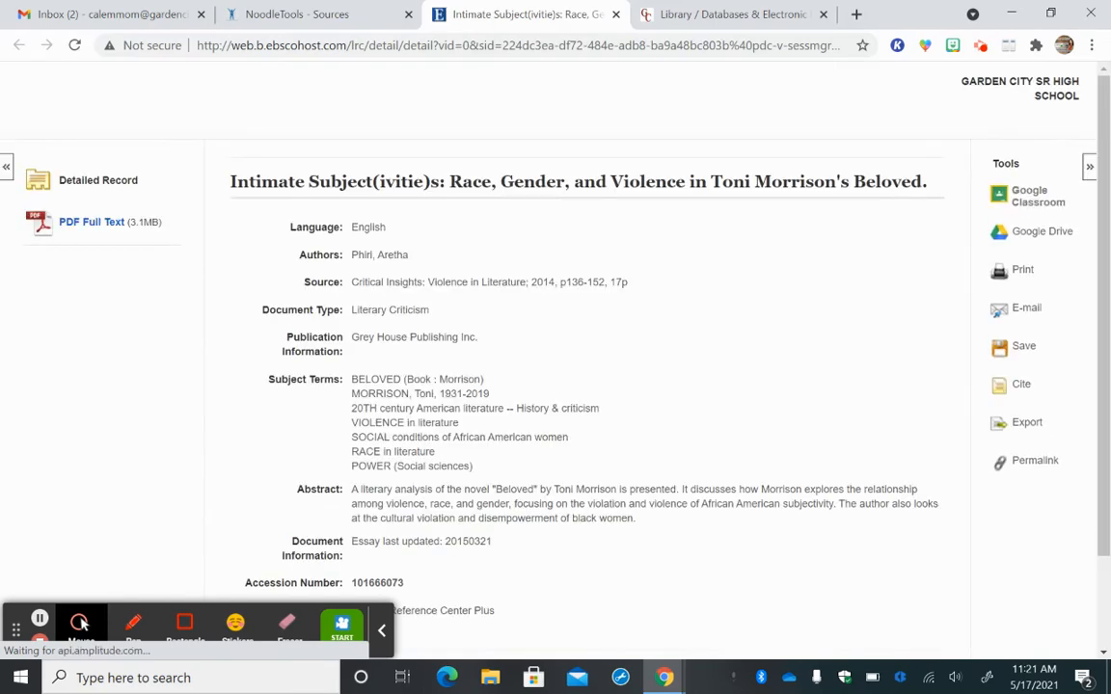
{"action": "left_click", "coordinate": [91, 223]}
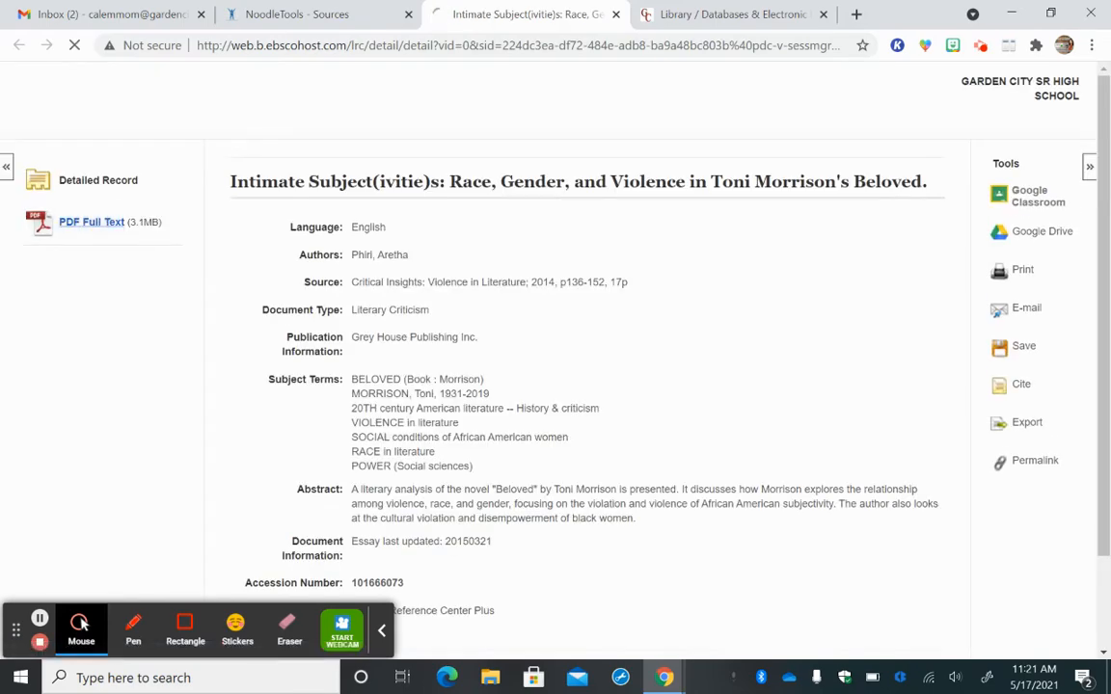
{"action": "left_click", "coordinate": [297, 15]}
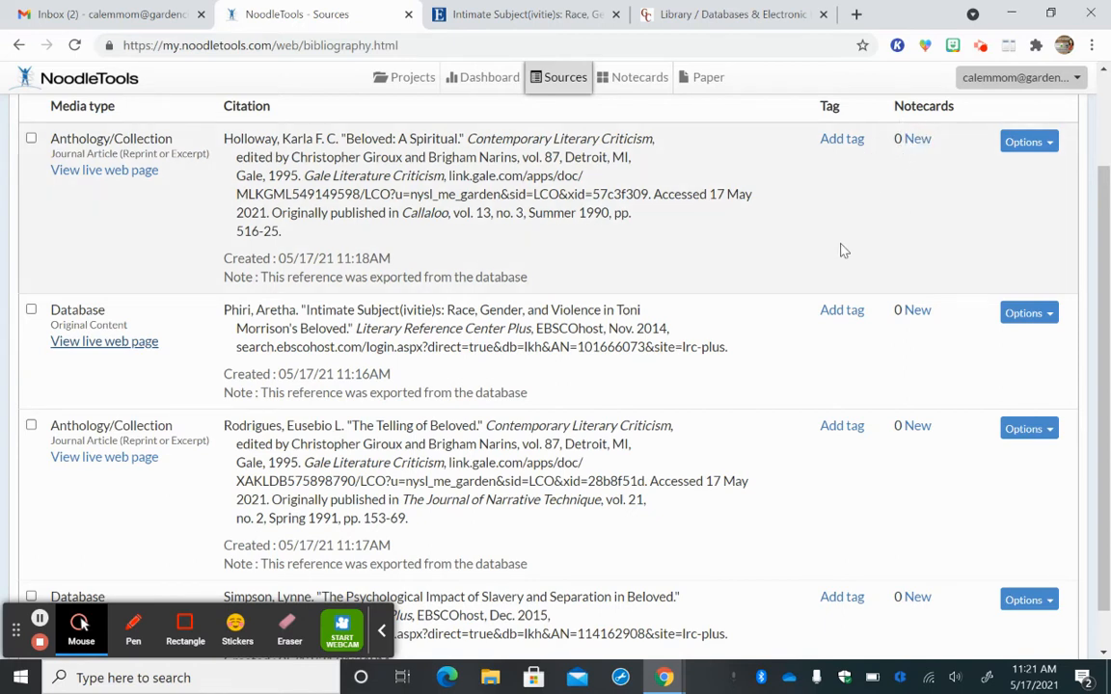
{"action": "left_click", "coordinate": [132, 171]}
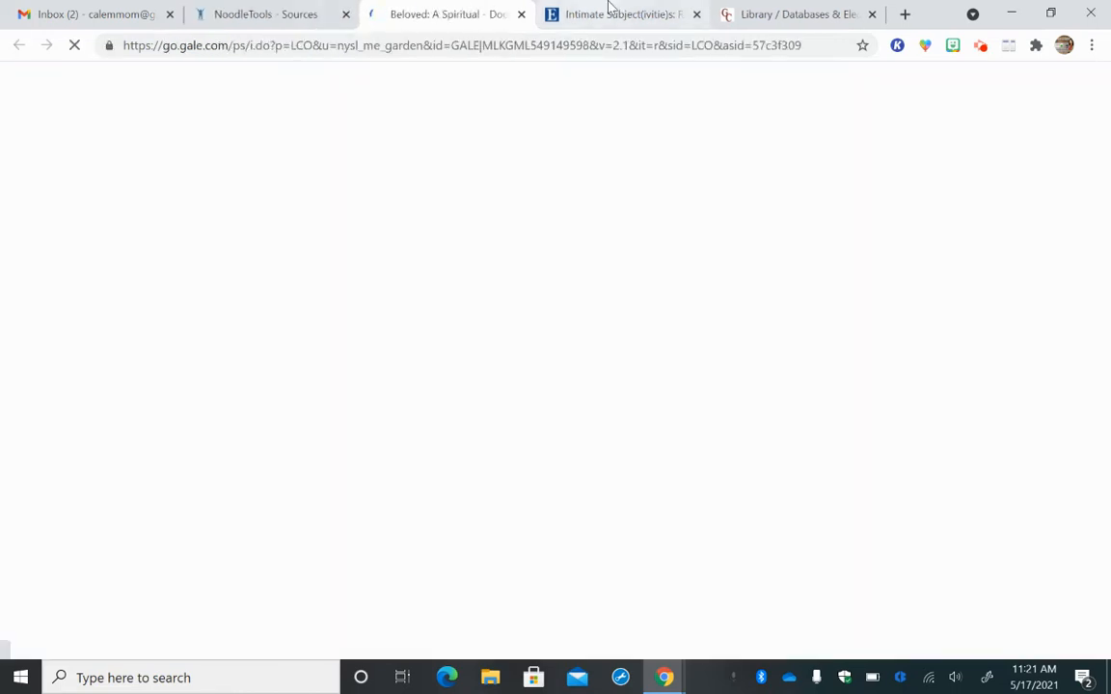
{"action": "left_click", "coordinate": [318, 13]}
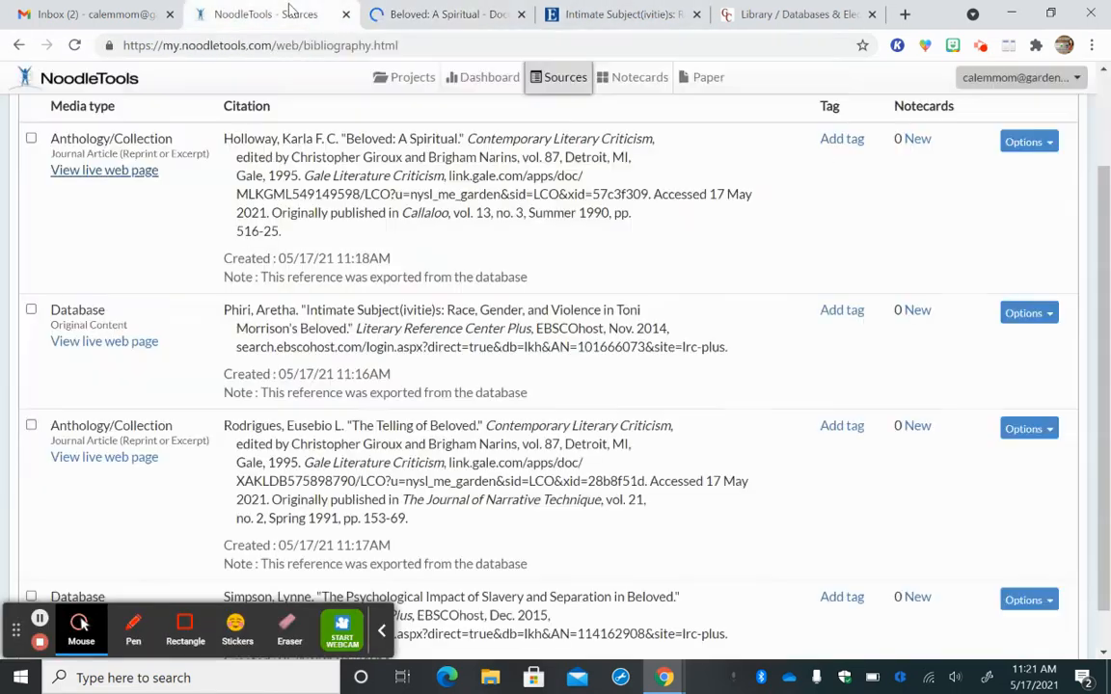
- Create and save a notecard titled "The theme of race in Beloved" with "The Psychological Impact of Slavery and Separation in Beloved" as its source
{"action": "left_click", "coordinate": [617, 85]}
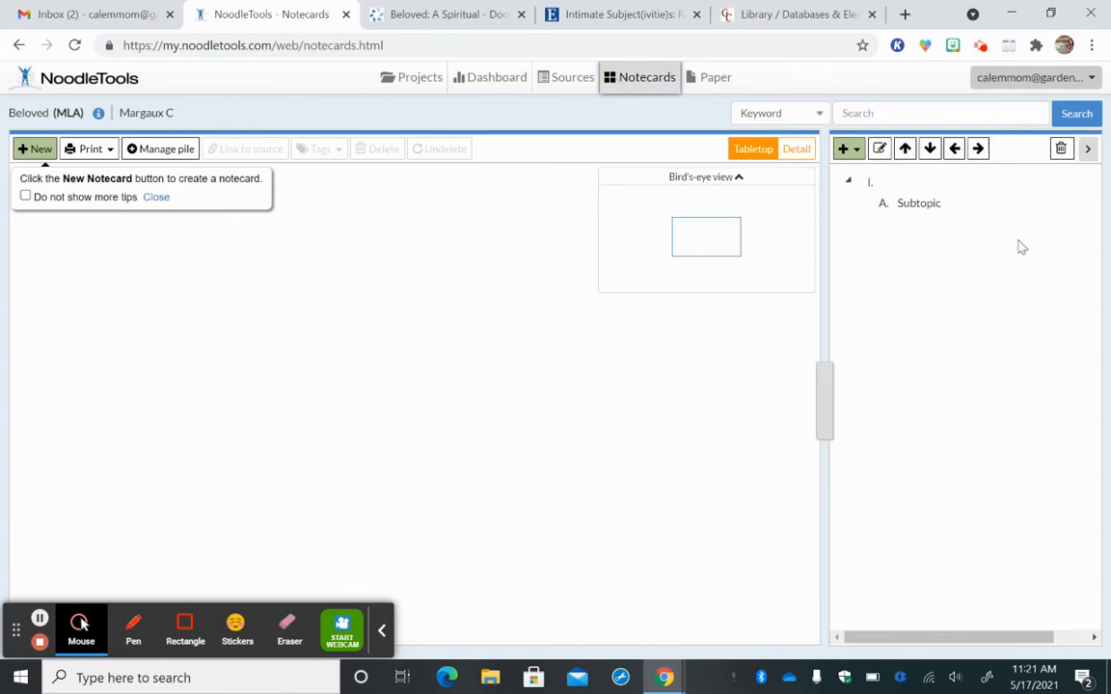
{"action": "left_click_drag", "start_coordinate": [826, 394], "coordinate": [896, 403]}
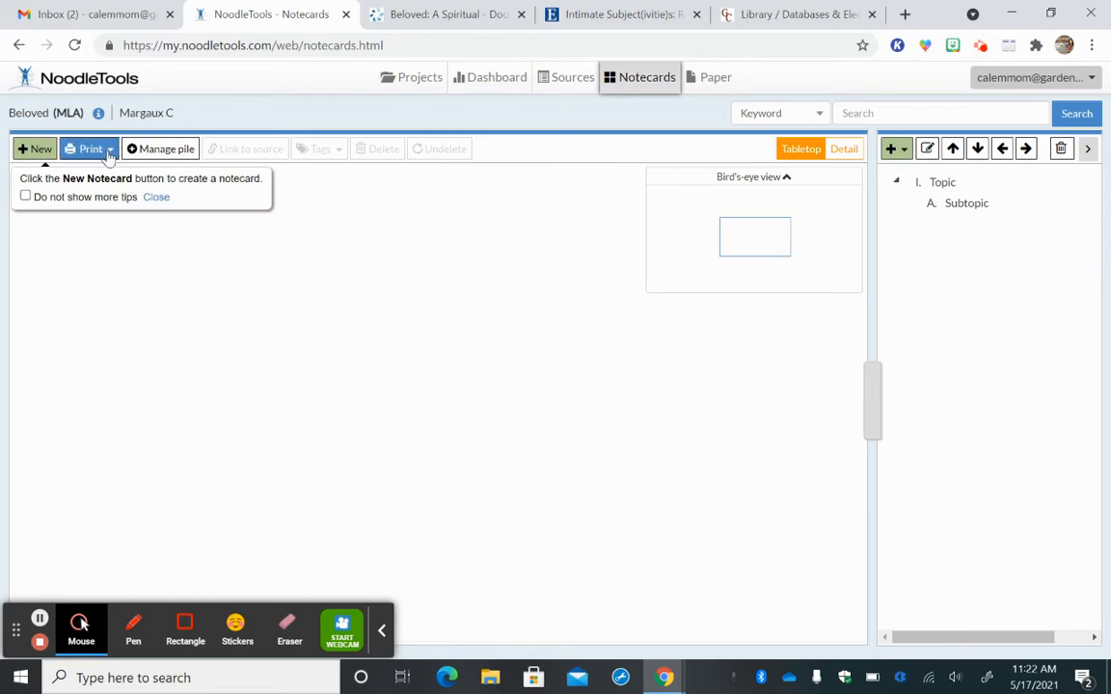
{"action": "left_click", "coordinate": [29, 150]}
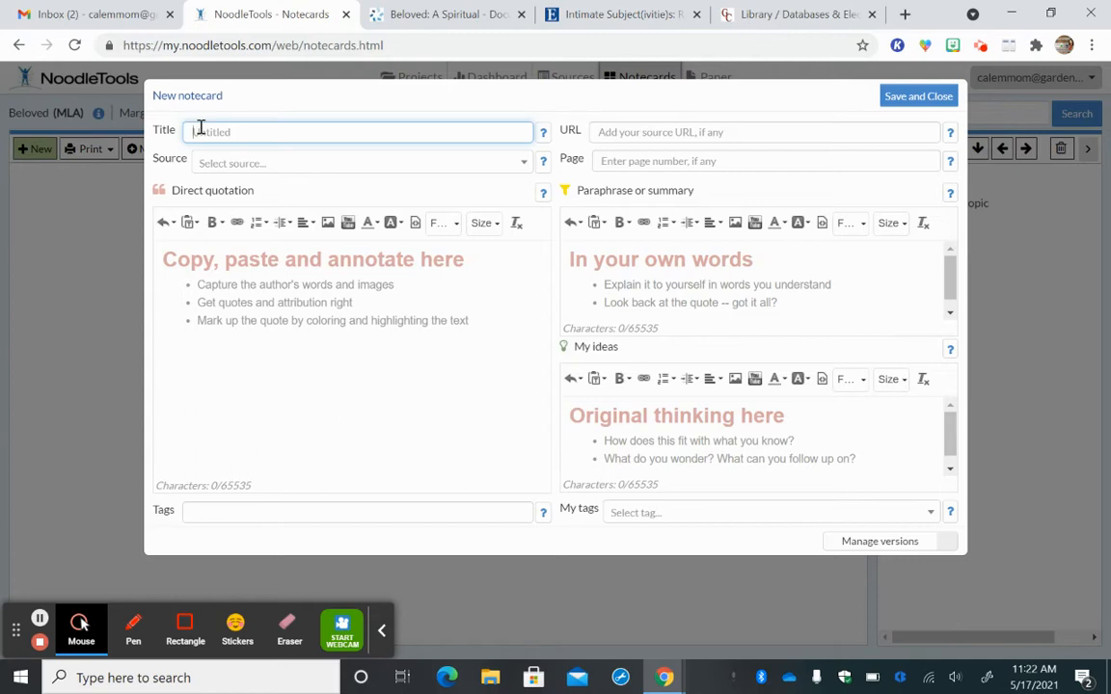
{"action": "type", "text": "The theme of race"}
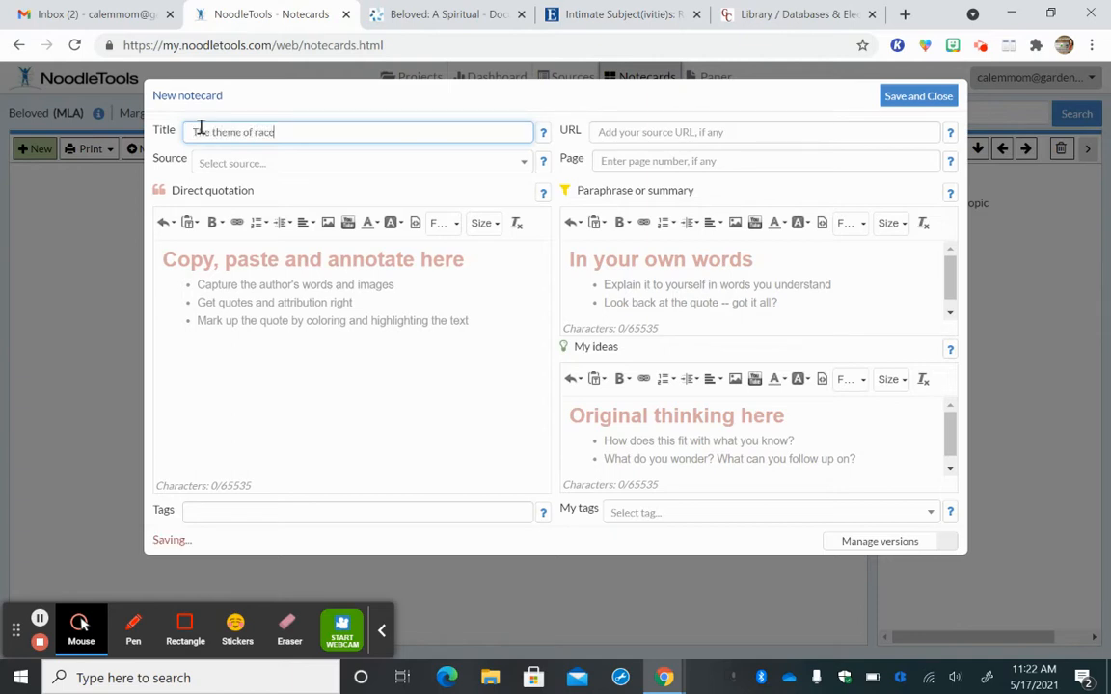
{"action": "type", "text": " in Beloved"}
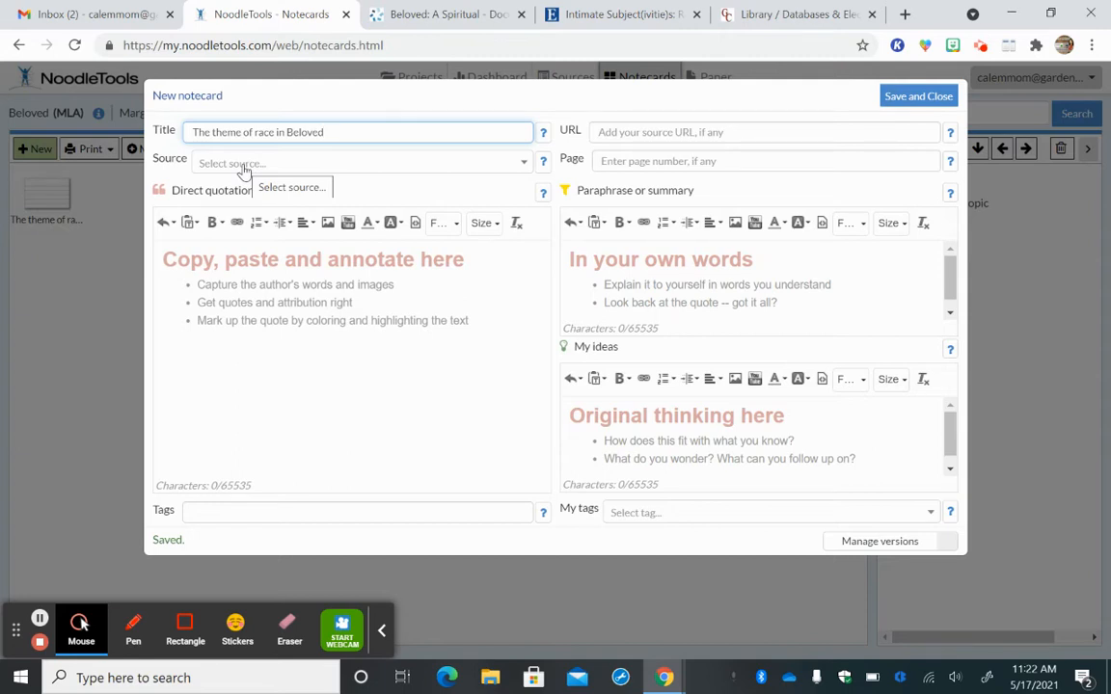
{"action": "left_click", "coordinate": [244, 166]}
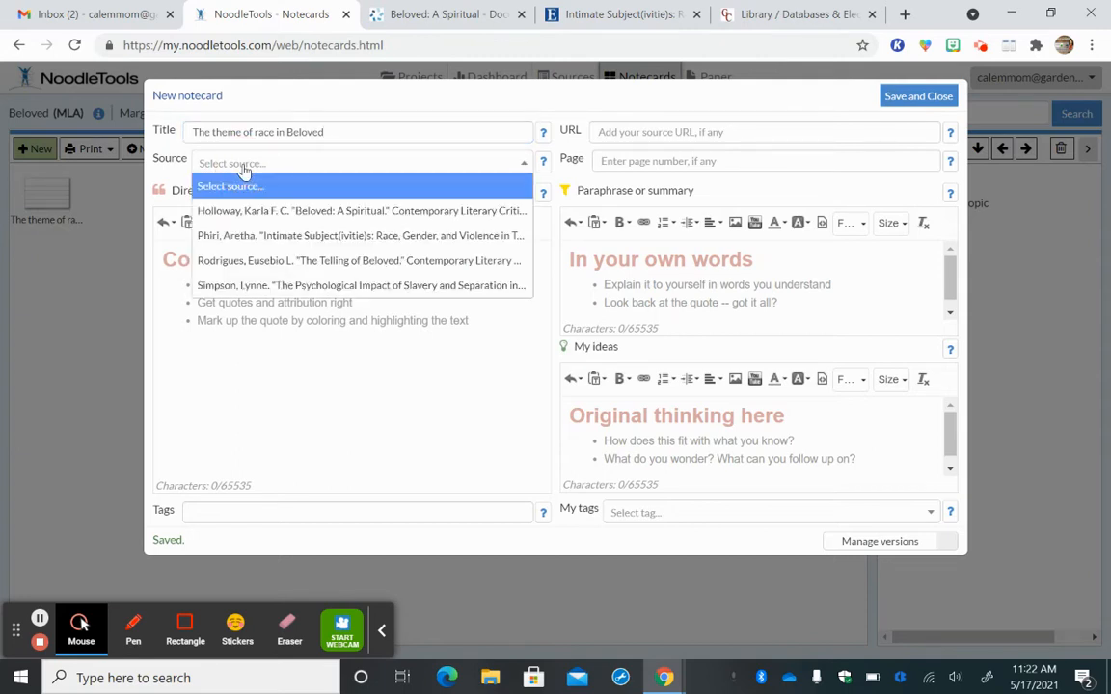
{"action": "left_click", "coordinate": [324, 290]}
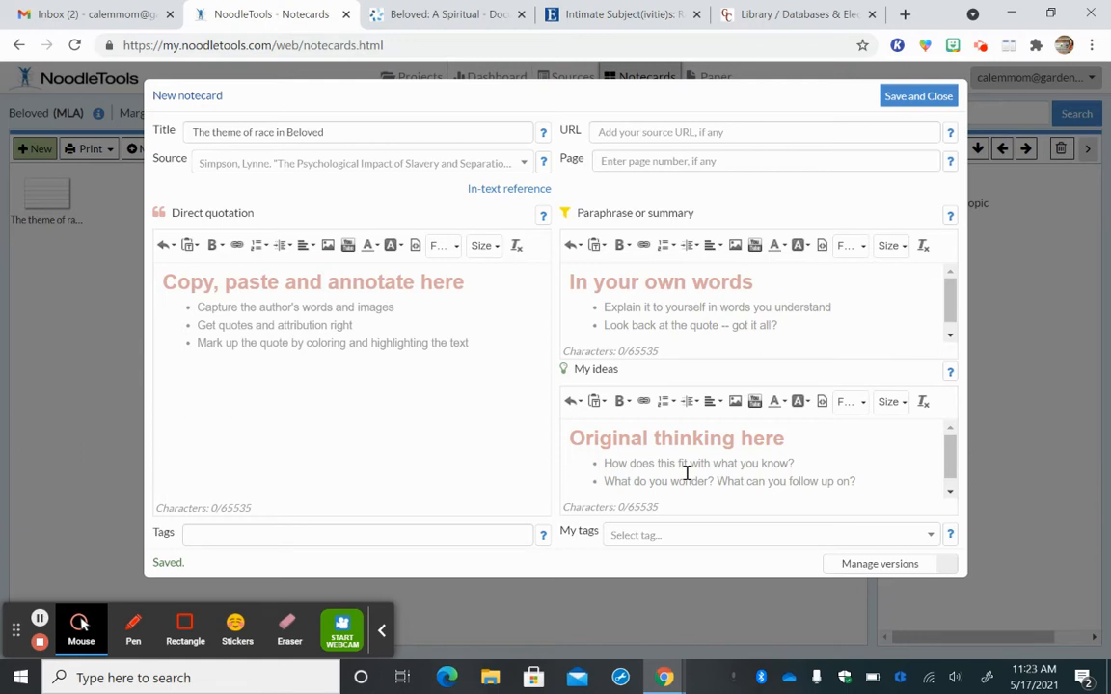
{"action": "left_click", "coordinate": [918, 97]}
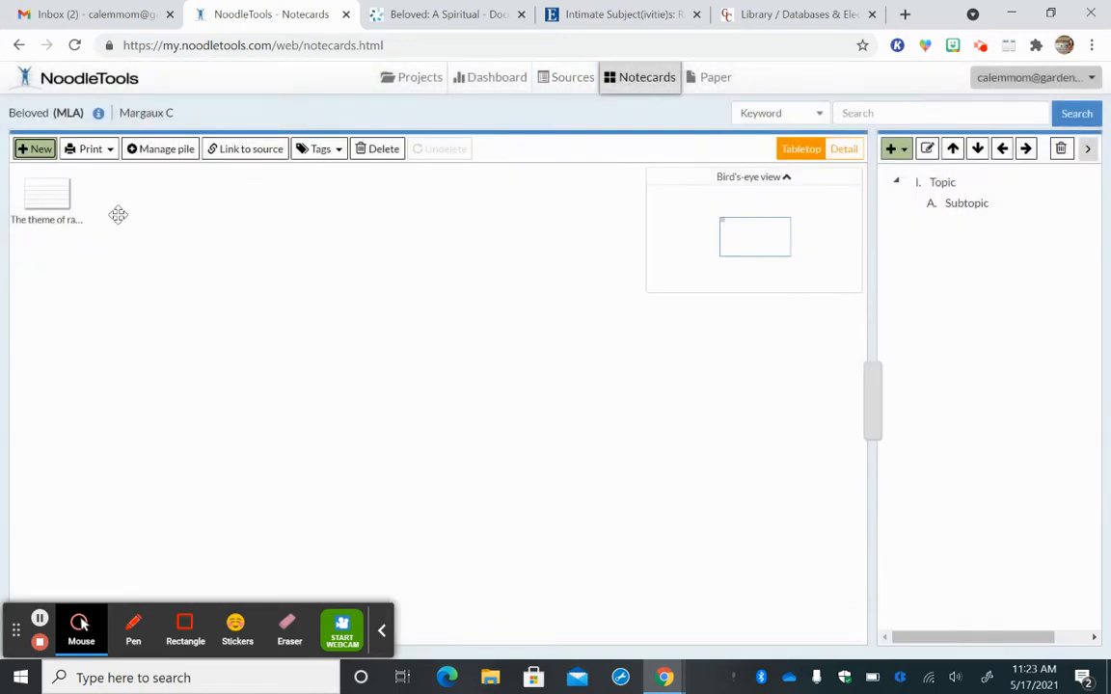
- Start a new notecard titled "Spirituality in Beloved" and assign "Beloved: A Spiritual" as its source
{"action": "mouse_move", "coordinate": [43, 193]}
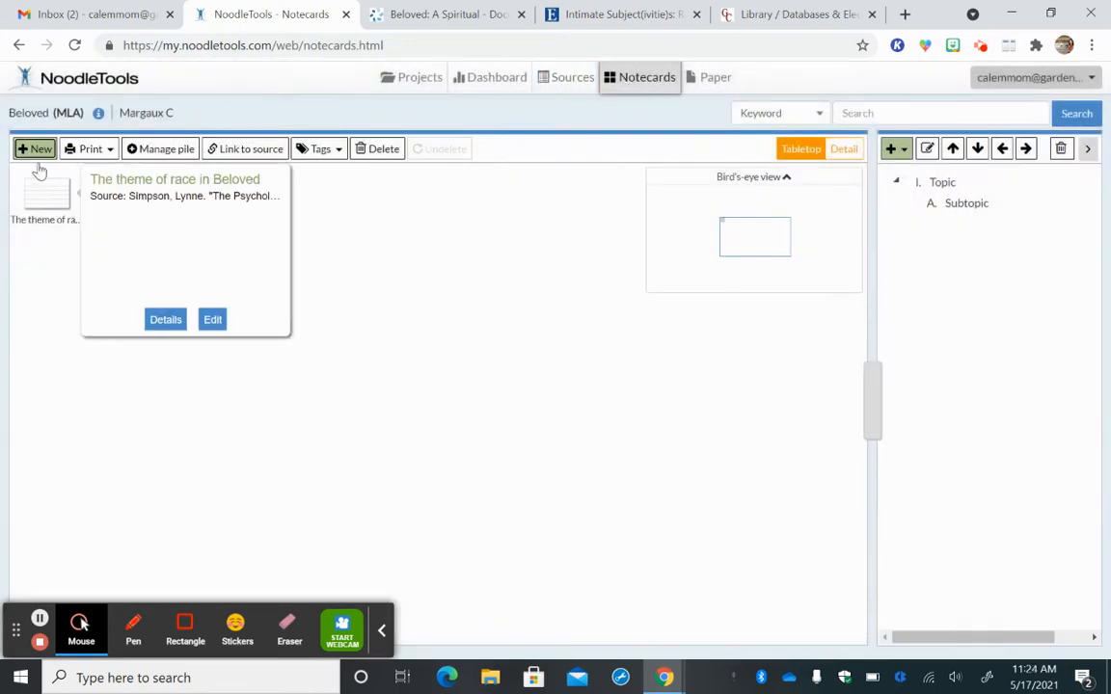
{"action": "left_click", "coordinate": [35, 148]}
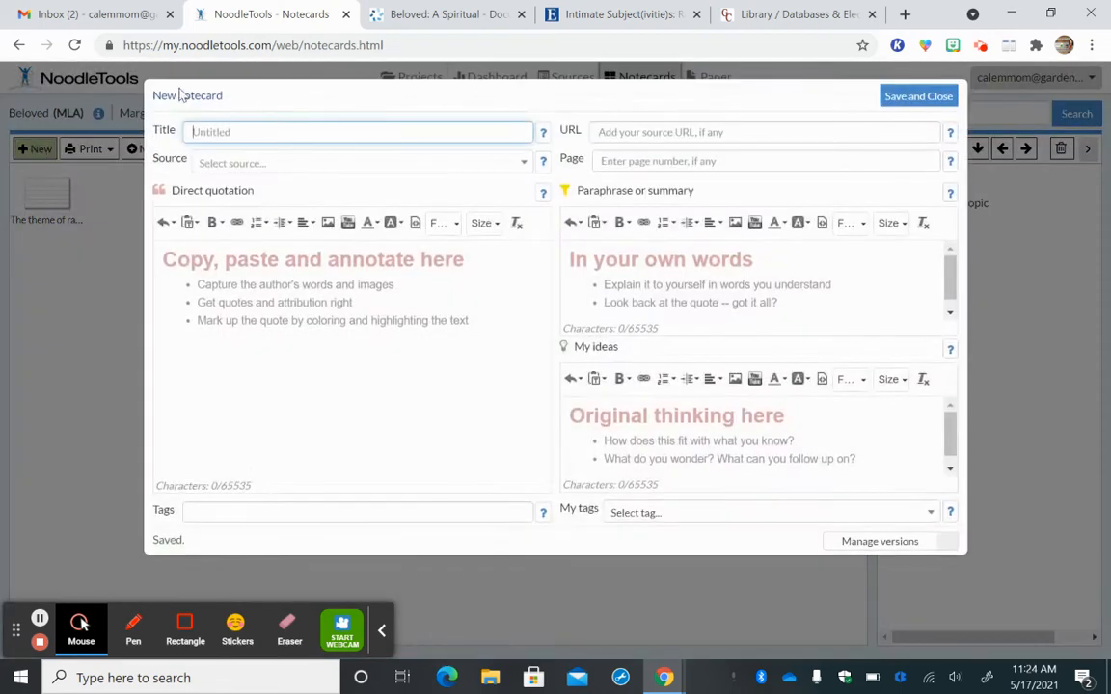
{"action": "left_click", "coordinate": [313, 127]}
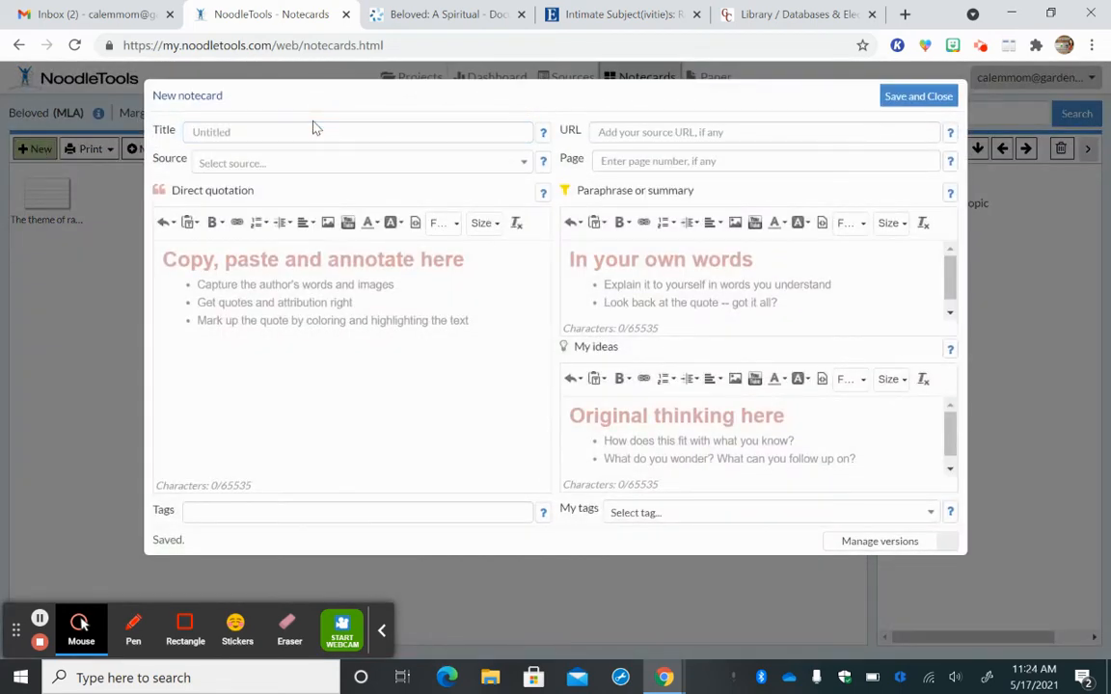
{"action": "left_click", "coordinate": [302, 129]}
{"action": "type", "text": "Sp"}
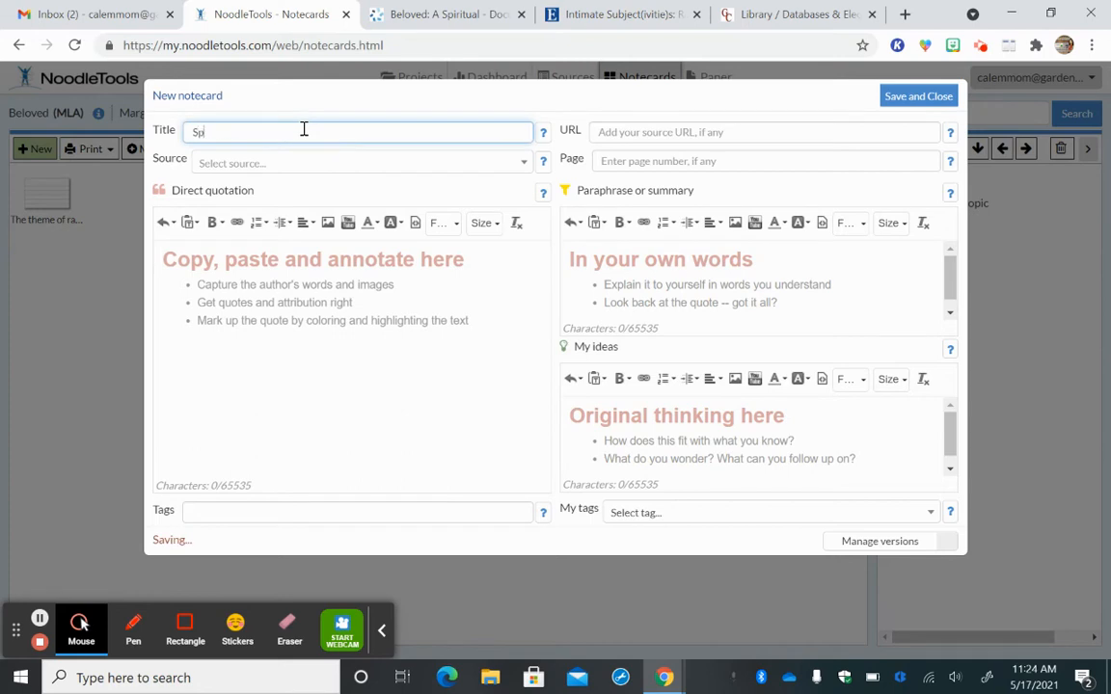
{"action": "type", "text": "iritualityin"}
{"action": "key", "text": "BackSpace"}
{"action": "key", "text": "BackSpace"}
{"action": "type", "text": "in Beloved"}
{"action": "left_click", "coordinate": [296, 163]}
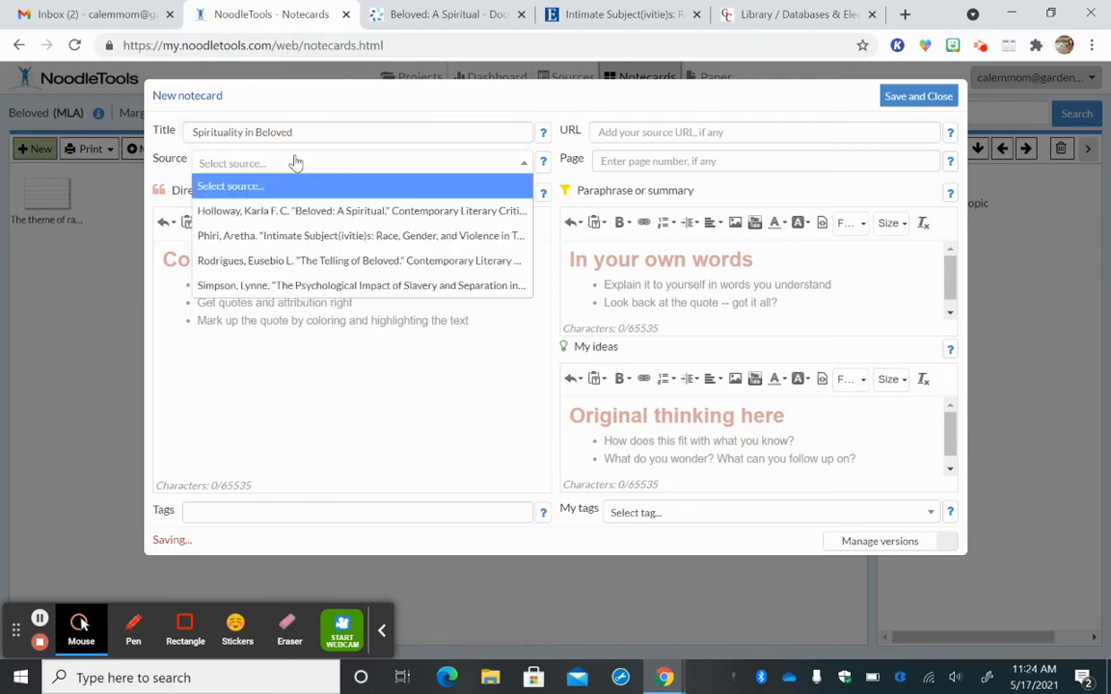
{"action": "left_click", "coordinate": [272, 212]}
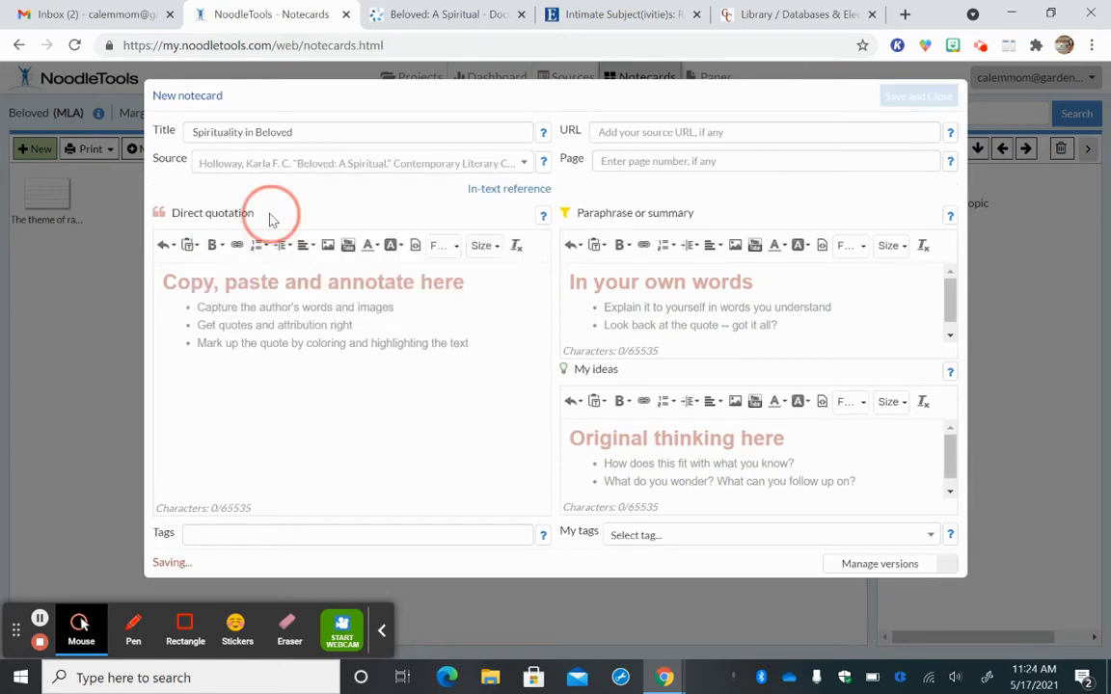
- Display the "Beloved: A Spiritual" article as Plain Text (OCR) only and copy the sentence beginning "Here, narrative structures have been consciously manipulated"
{"action": "left_click", "coordinate": [431, 11]}
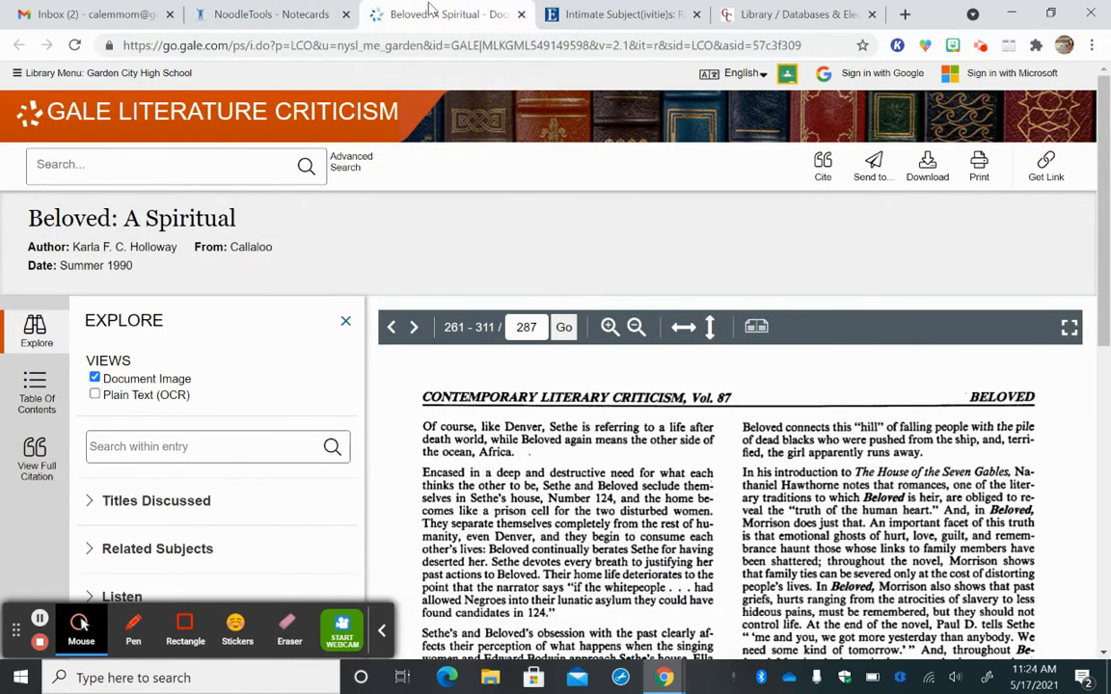
{"action": "scroll", "coordinate": [1024, 520], "scroll_direction": "down", "scroll_amount": 5}
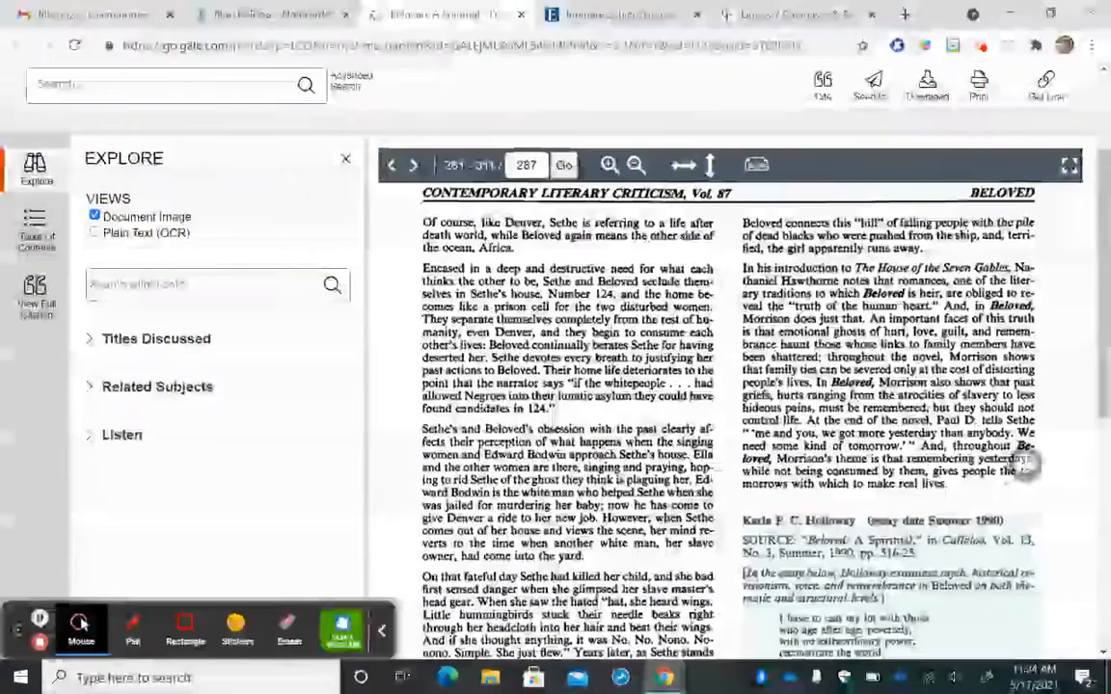
{"action": "scroll", "coordinate": [1027, 458], "scroll_direction": "down", "scroll_amount": 2}
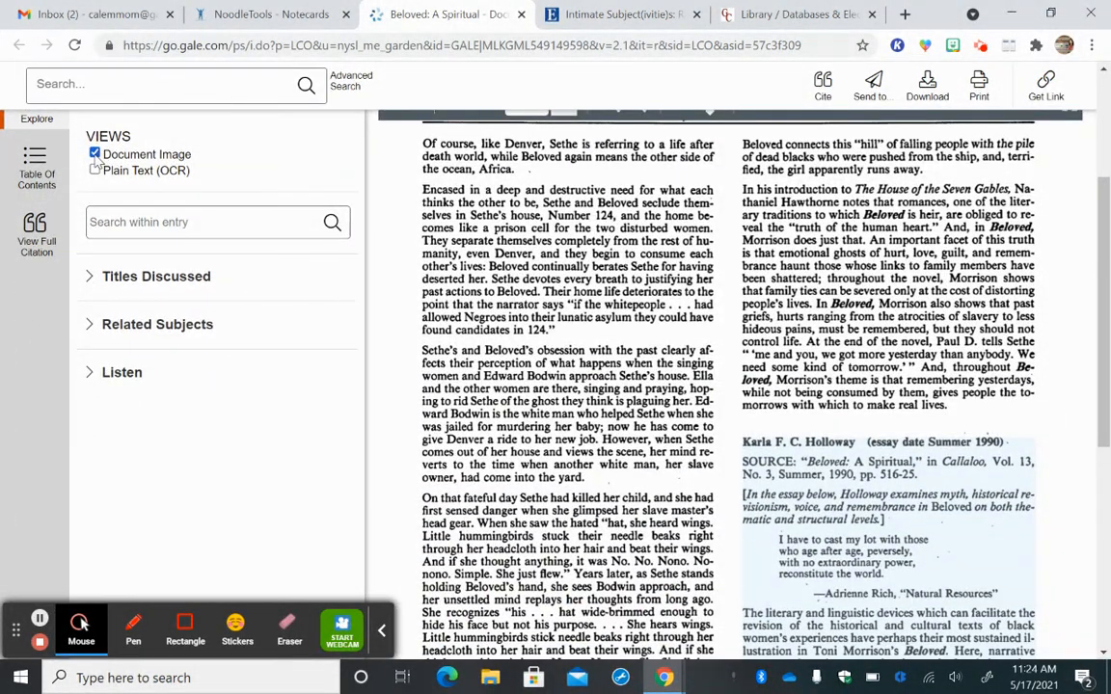
{"action": "left_click", "coordinate": [94, 153]}
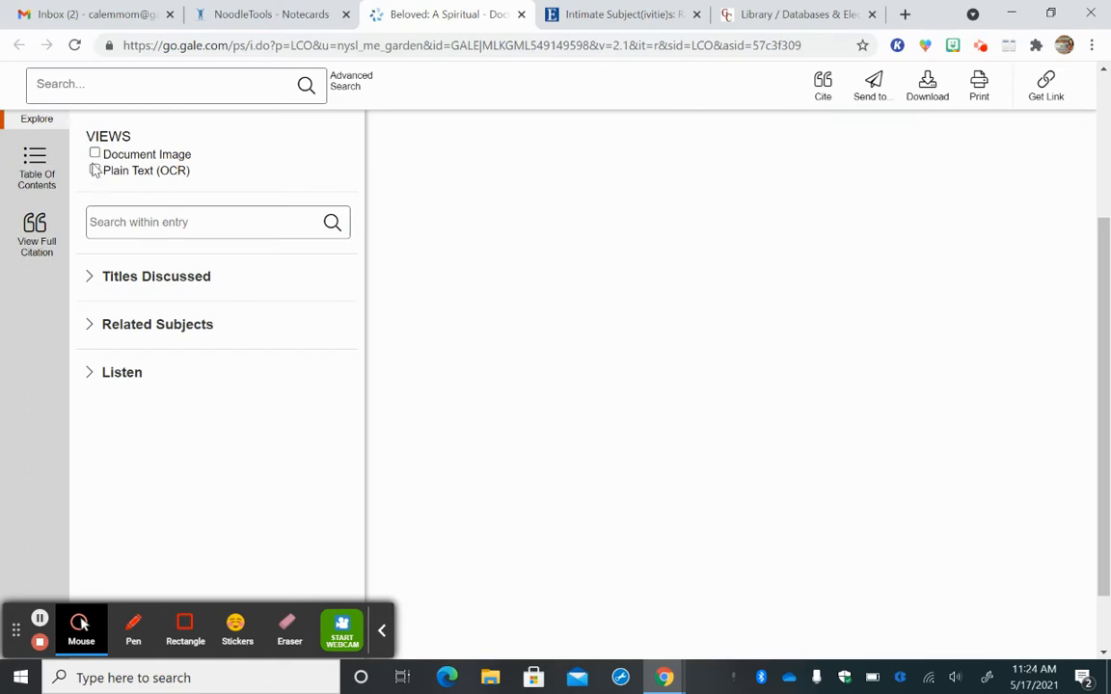
{"action": "left_click", "coordinate": [96, 171]}
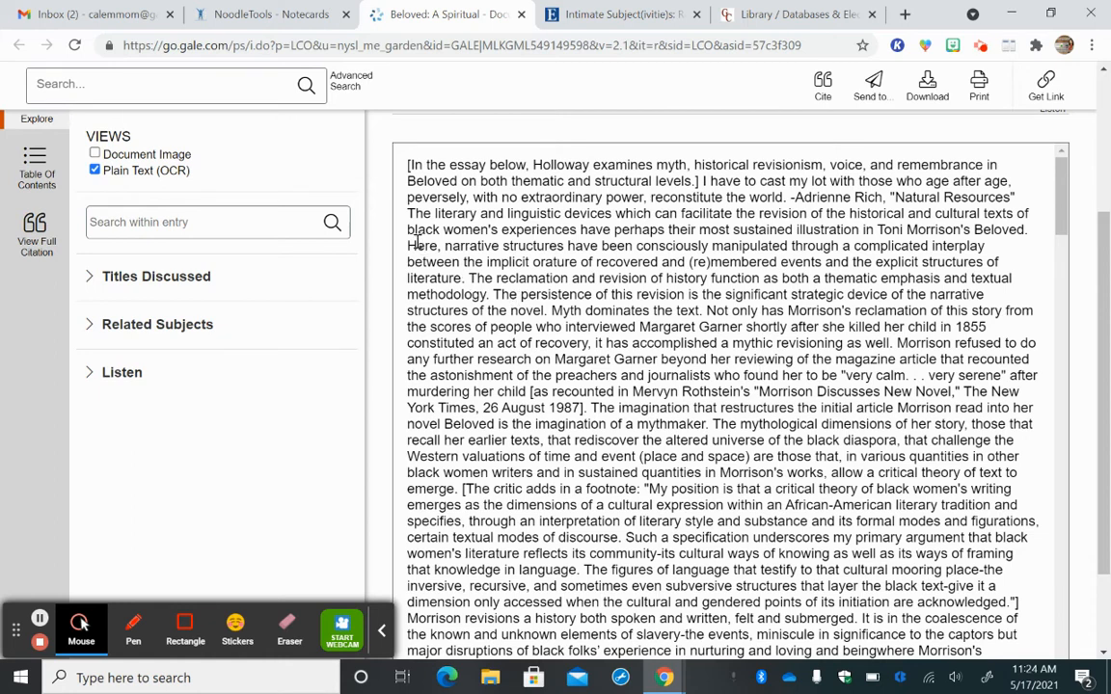
{"action": "left_click_drag", "start_coordinate": [409, 246], "coordinate": [472, 278]}
{"action": "key", "text": "ctrl+c"}
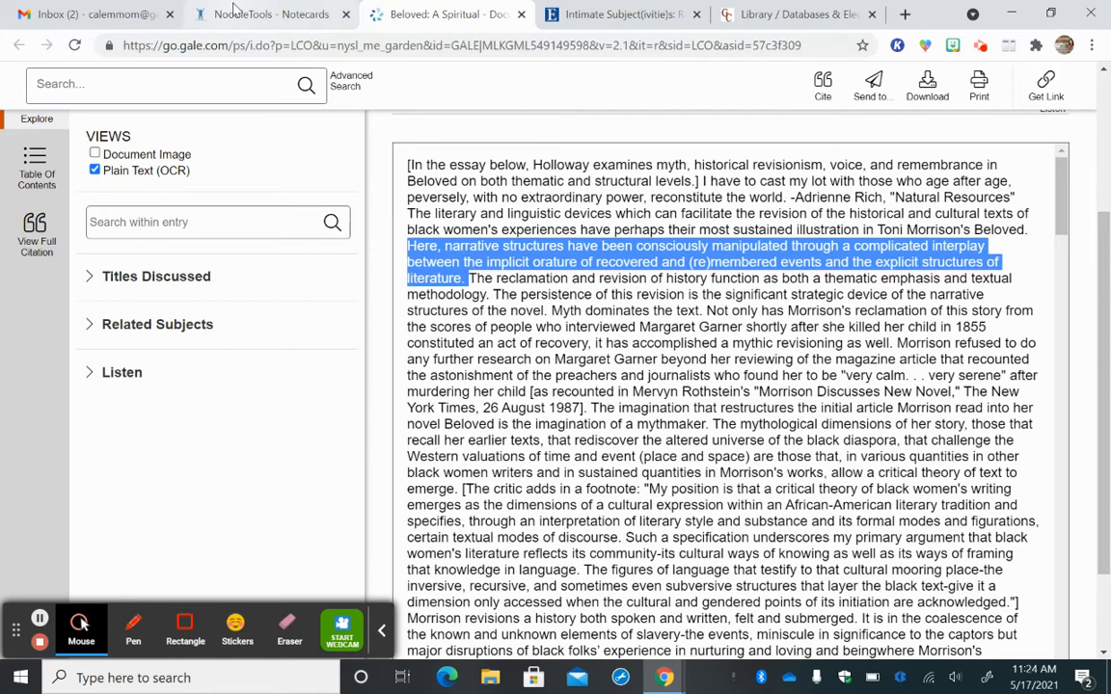
- Paste the copied sentence into the Direct quotation section of the "Spirituality in Beloved" notecard
{"action": "left_click", "coordinate": [260, 13]}
{"action": "left_click", "coordinate": [254, 287]}
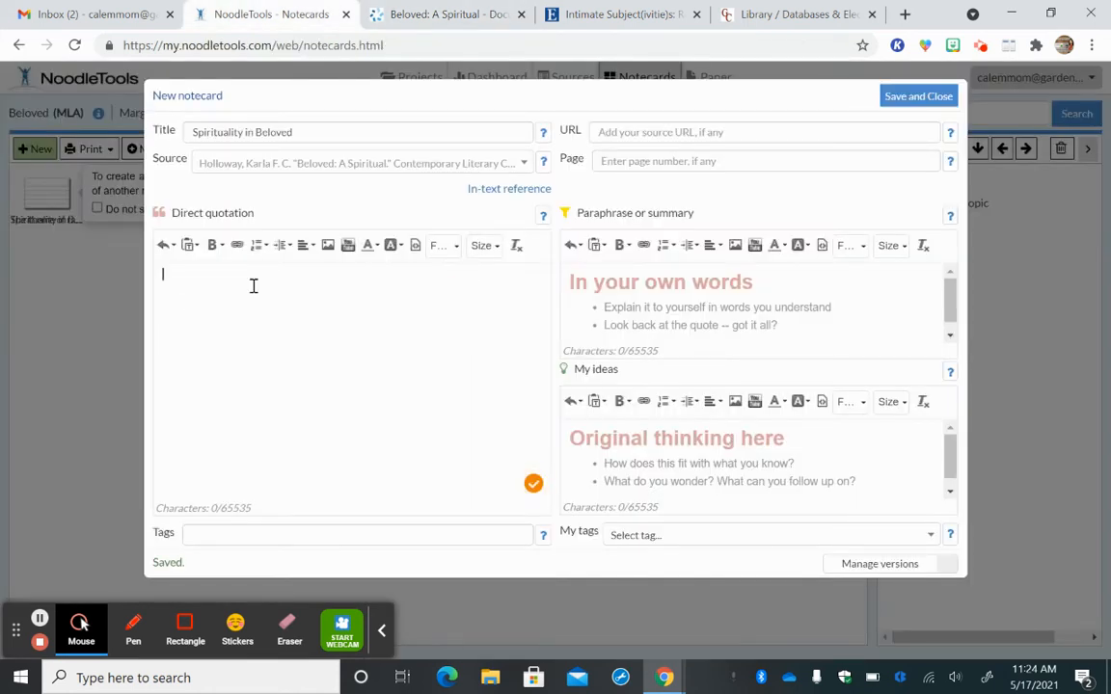
{"action": "left_click", "coordinate": [598, 14]}
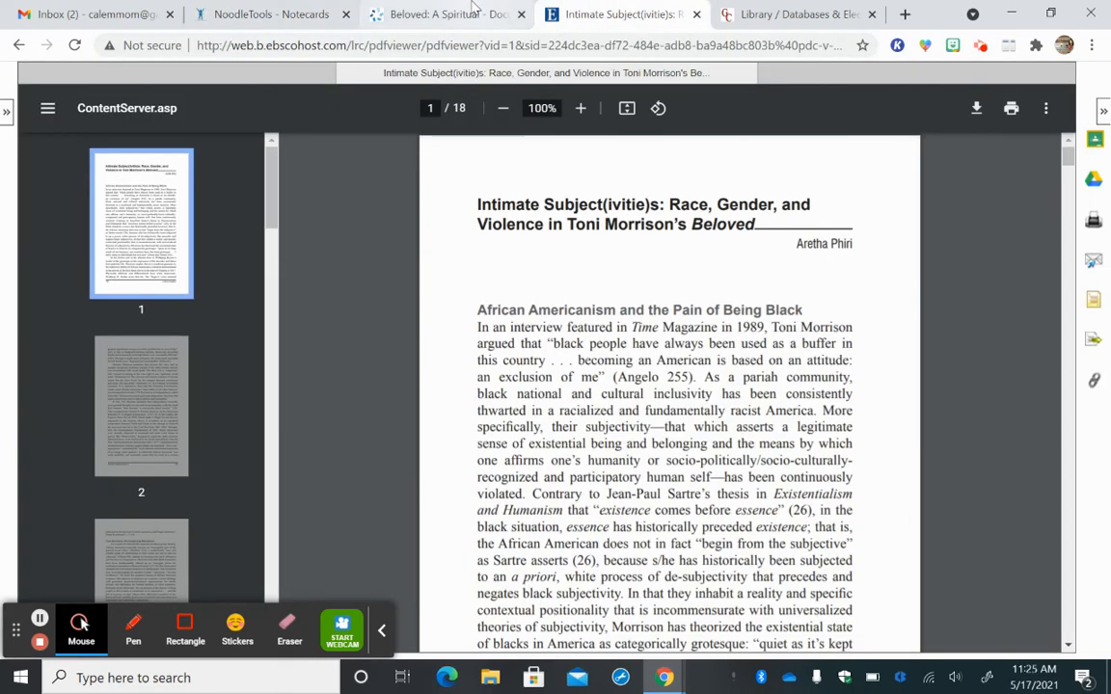
{"action": "left_click", "coordinate": [473, 10]}
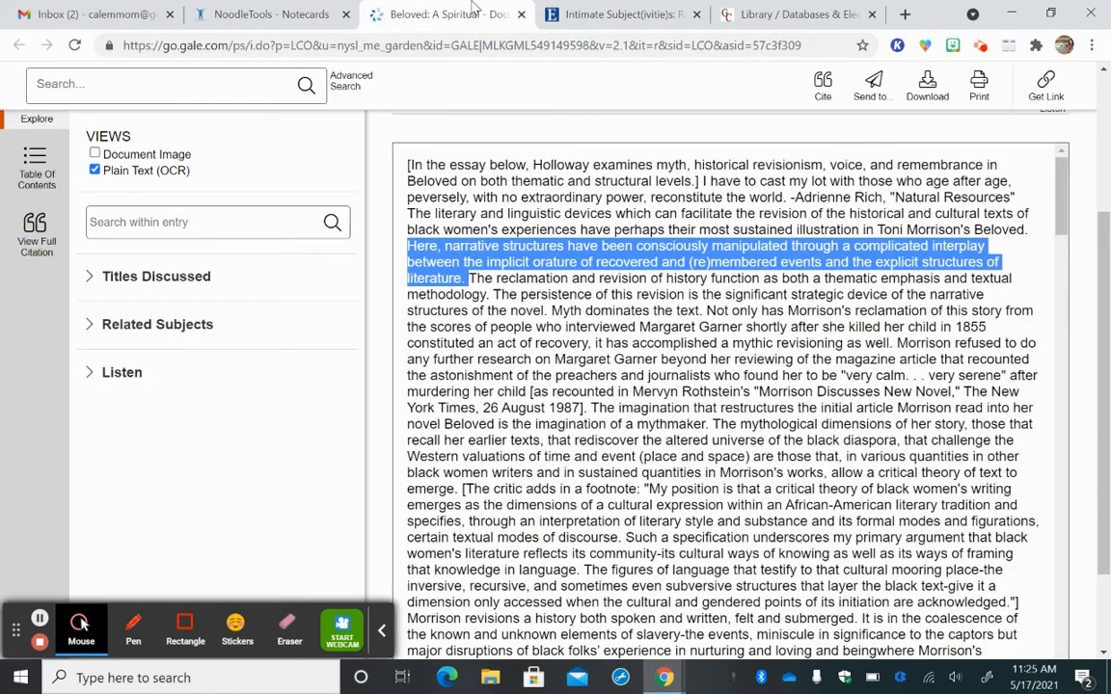
{"action": "left_click", "coordinate": [262, 14]}
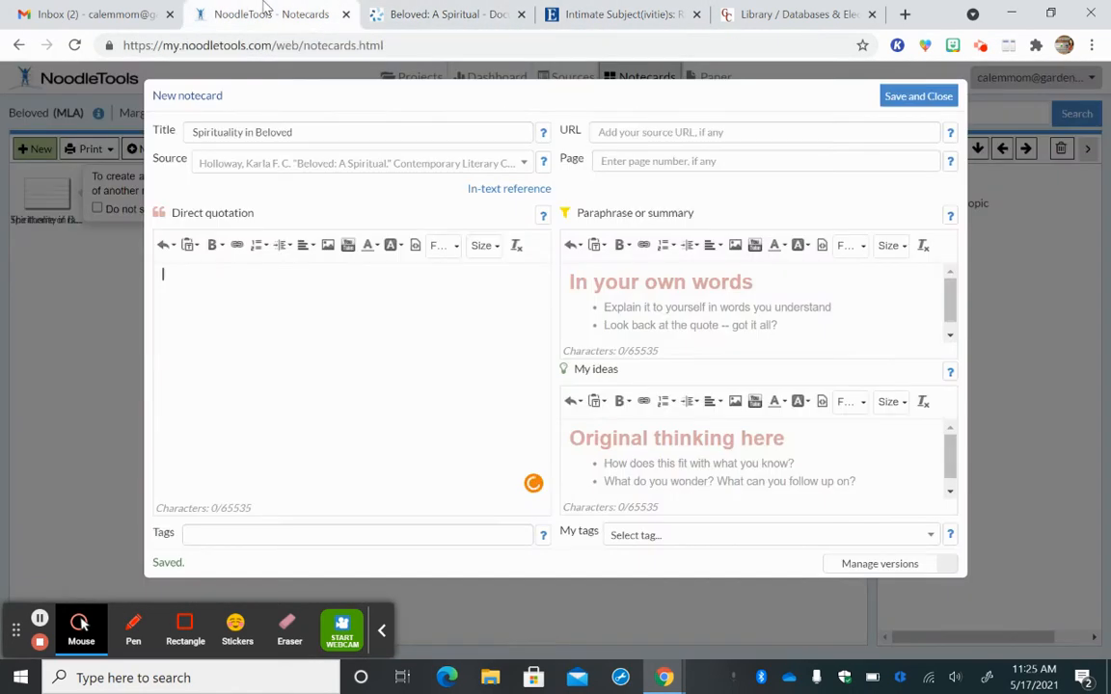
{"action": "right_click", "coordinate": [192, 287]}
{"action": "left_click", "coordinate": [201, 300]}
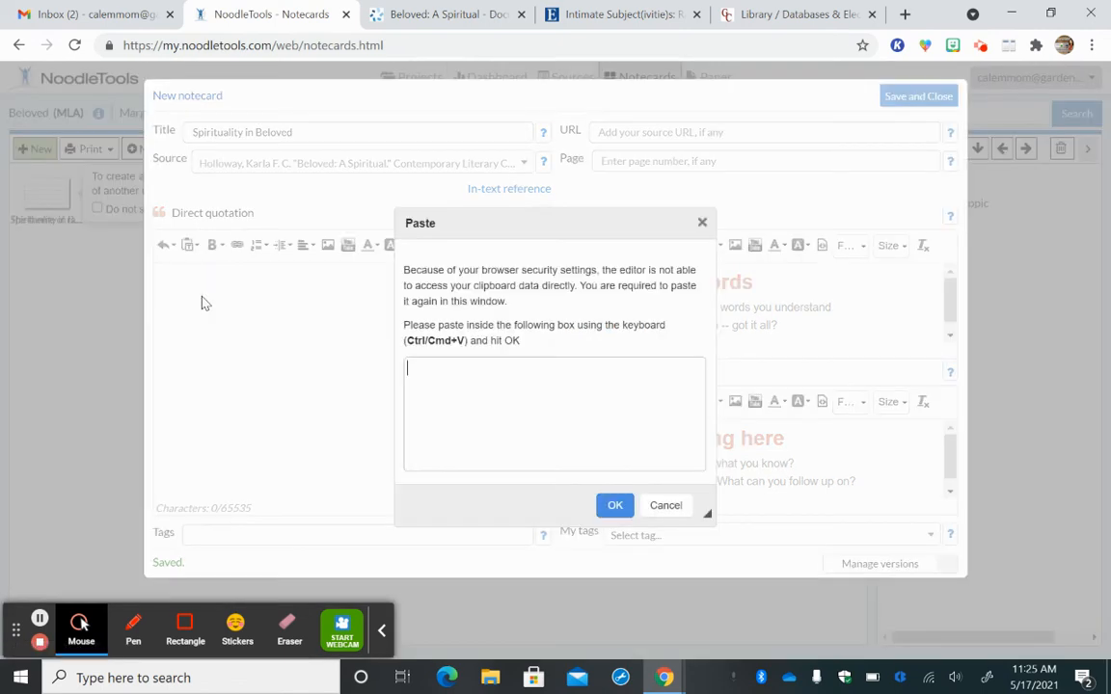
{"action": "key", "text": "ctrl+v"}
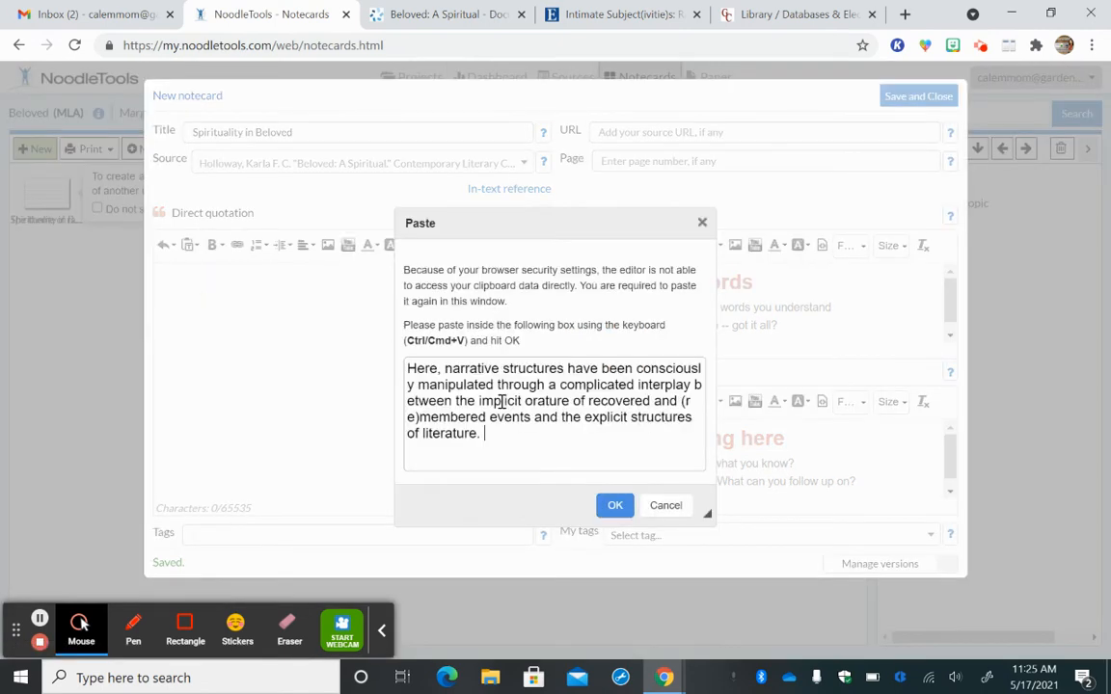
{"action": "left_click", "coordinate": [615, 505]}
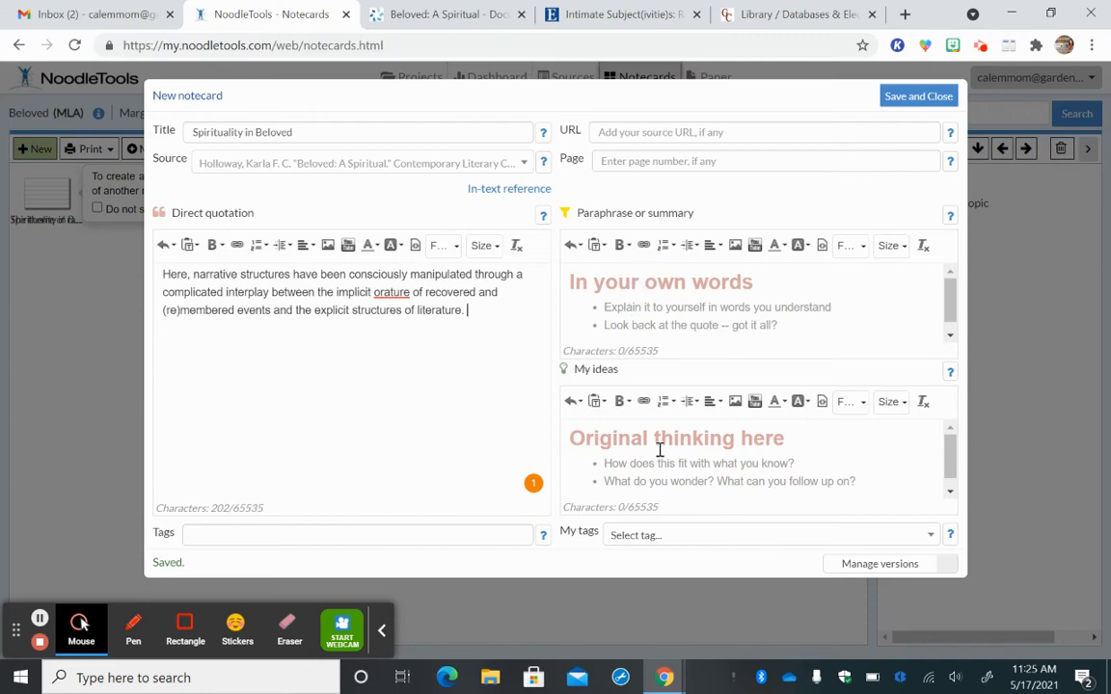
- Save the notecard and move "Spirituality in Beloved" to an empty area of the tabletop, clear of the race notecard
{"action": "left_click", "coordinate": [919, 97]}
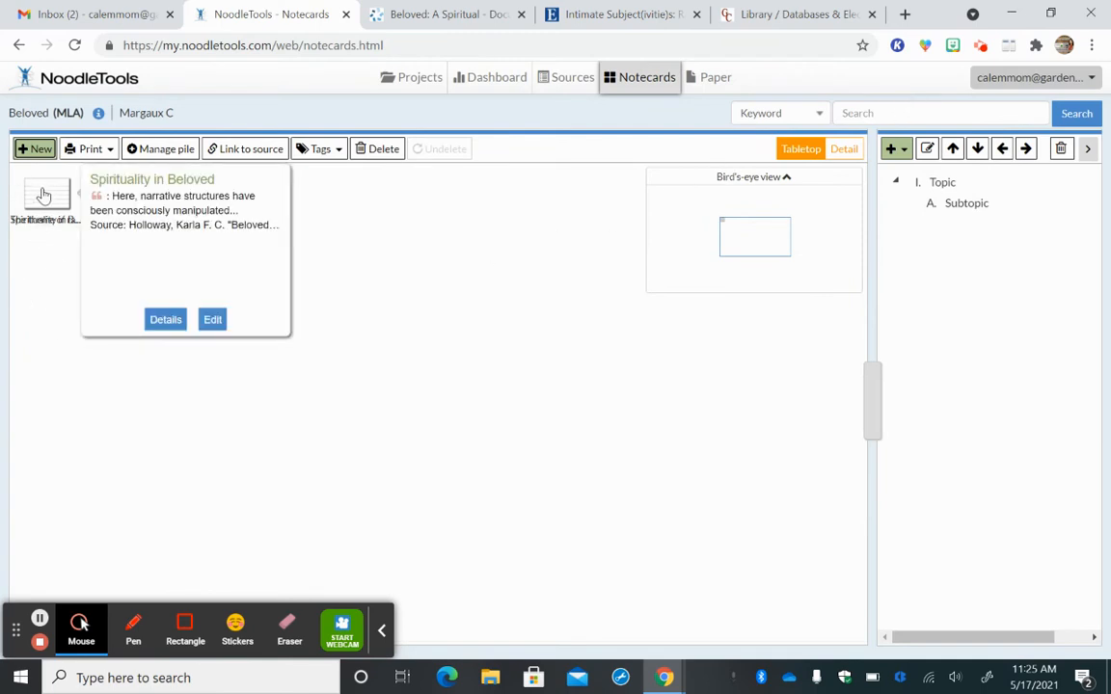
{"action": "left_click_drag", "start_coordinate": [41, 222], "coordinate": [257, 295]}
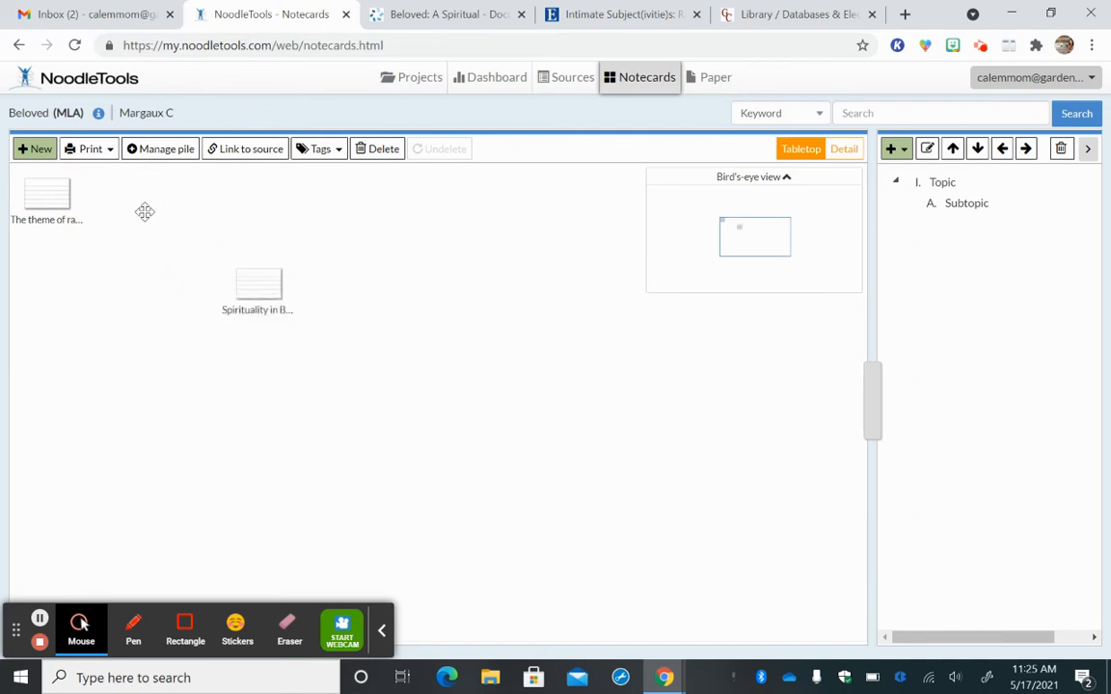
- Stack the "Spirituality in Beloved" notecard onto the race notecard to form a new pile titled "Themes in the novel"
{"action": "mouse_move", "coordinate": [251, 306]}
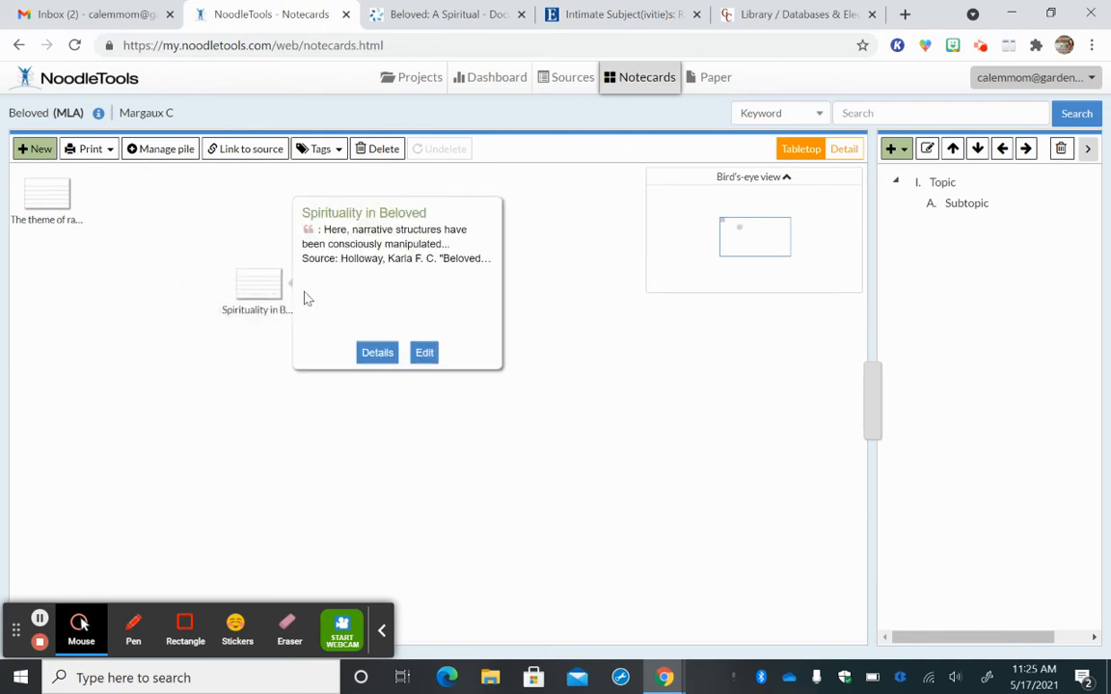
{"action": "mouse_move", "coordinate": [41, 207]}
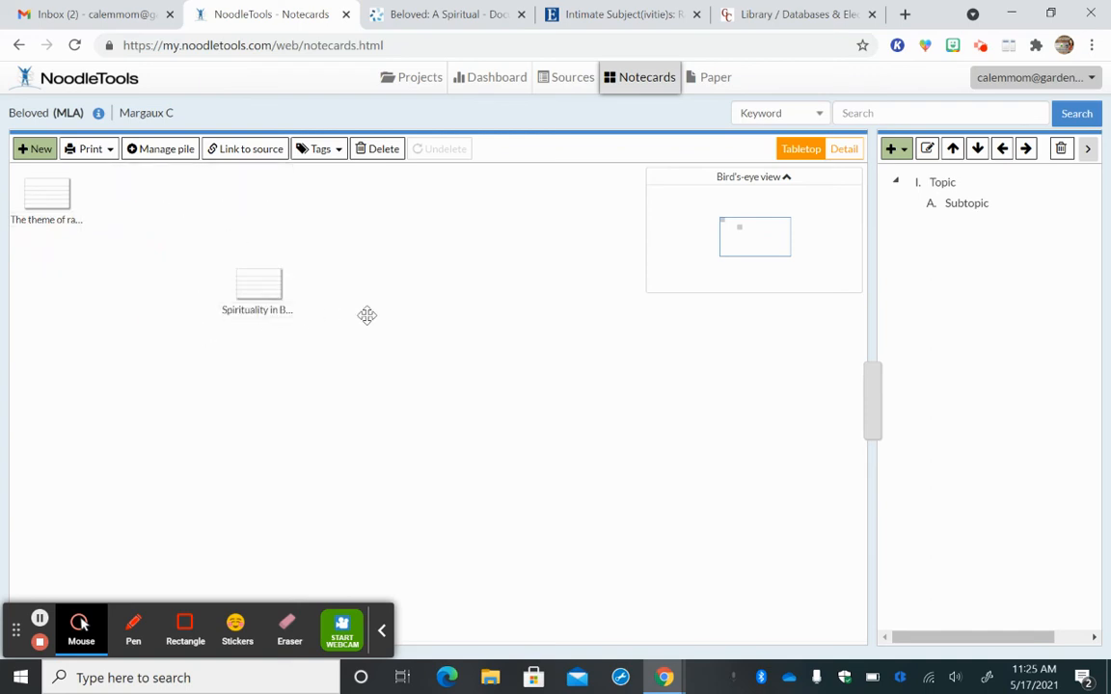
{"action": "left_click_drag", "start_coordinate": [258, 284], "coordinate": [55, 219]}
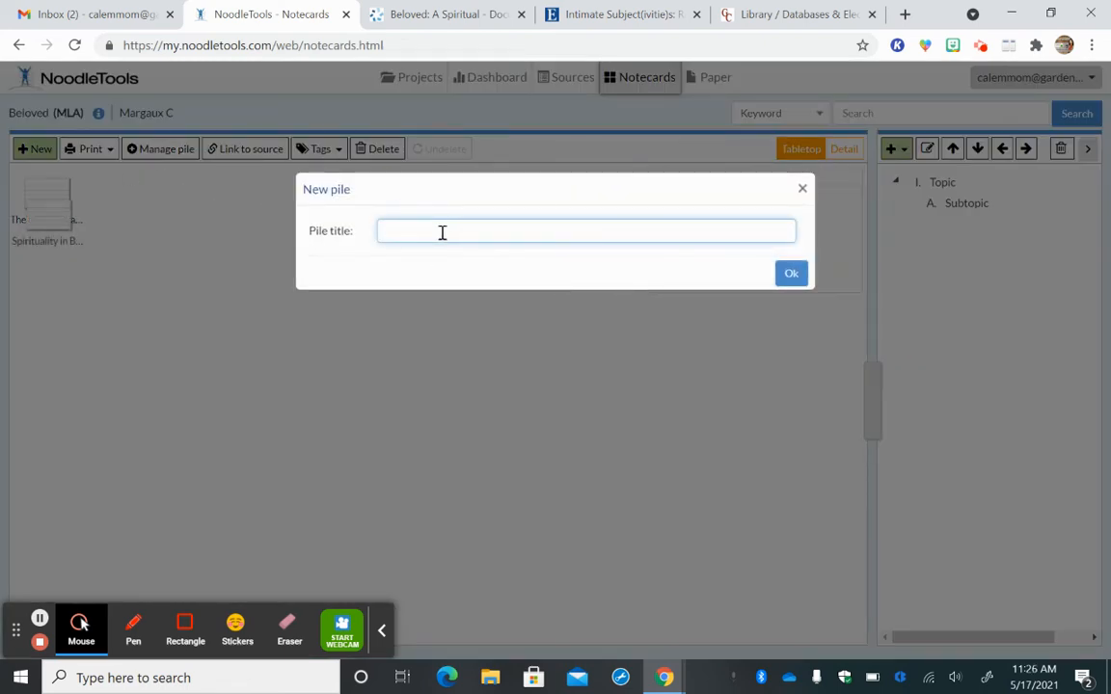
{"action": "type", "text": "Theme"}
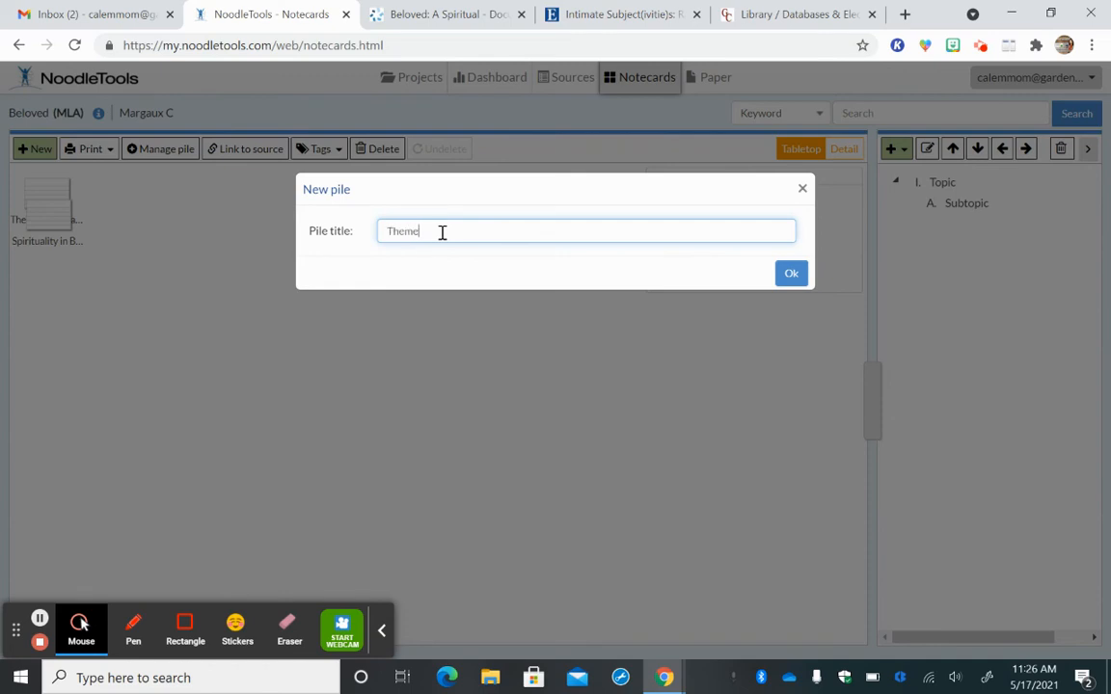
{"action": "type", "text": "s in the novel"}
{"action": "left_click", "coordinate": [791, 274]}
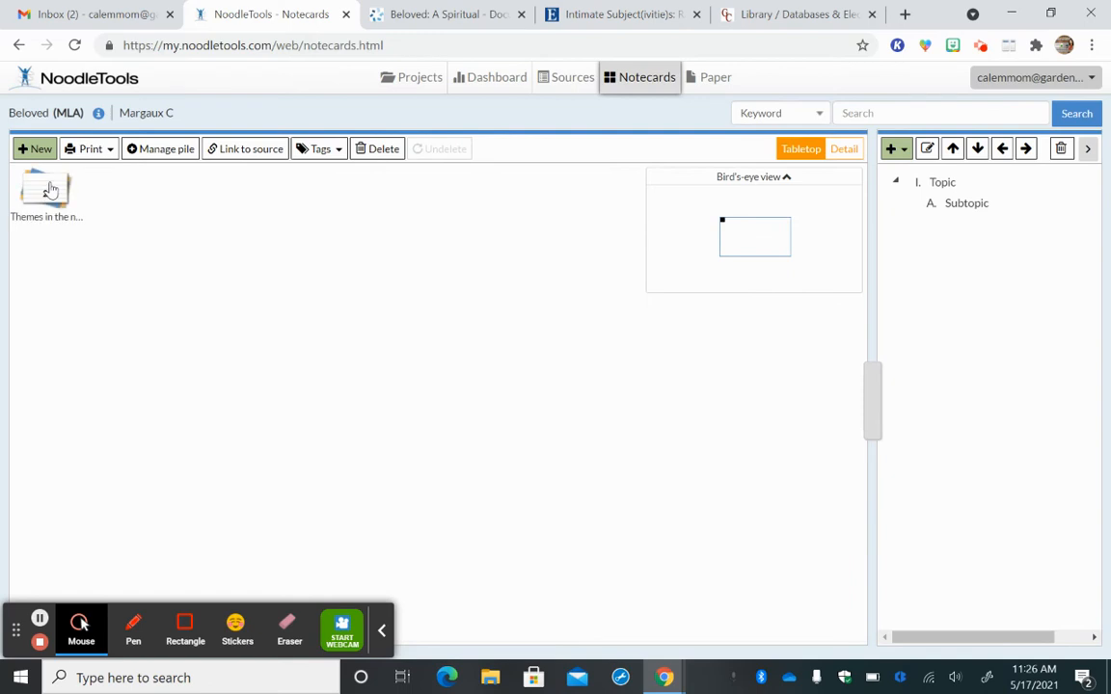
- Review the options for managing piles, and expand the "Themes in the novel" pile to show its notecards
{"action": "left_click", "coordinate": [158, 152]}
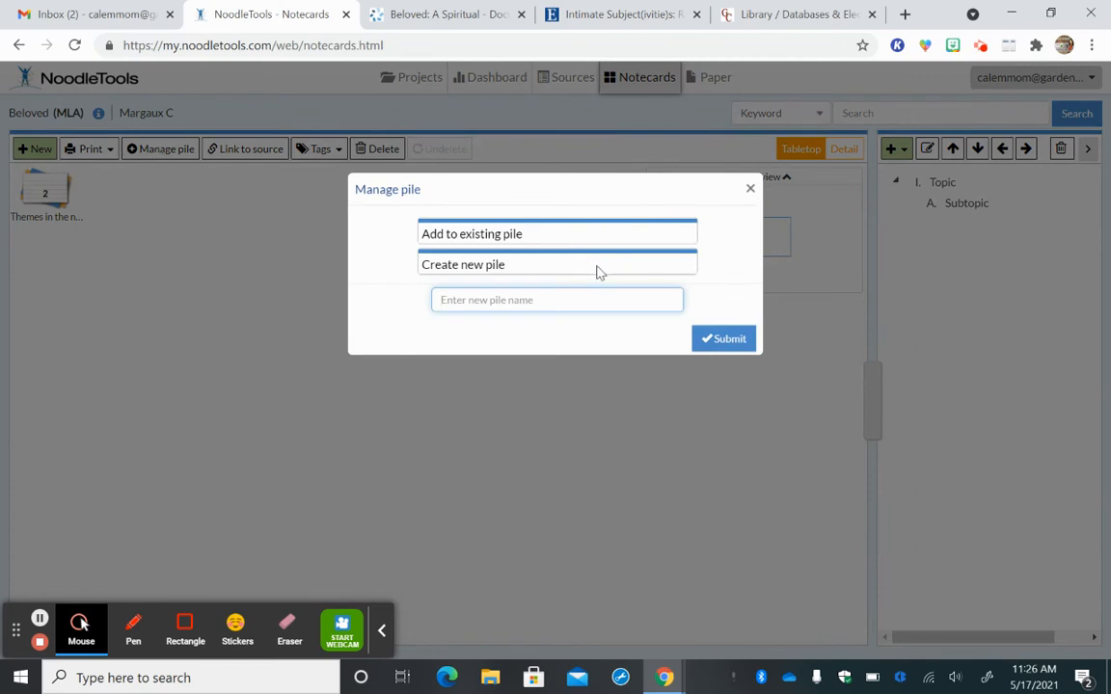
{"action": "left_click", "coordinate": [750, 188]}
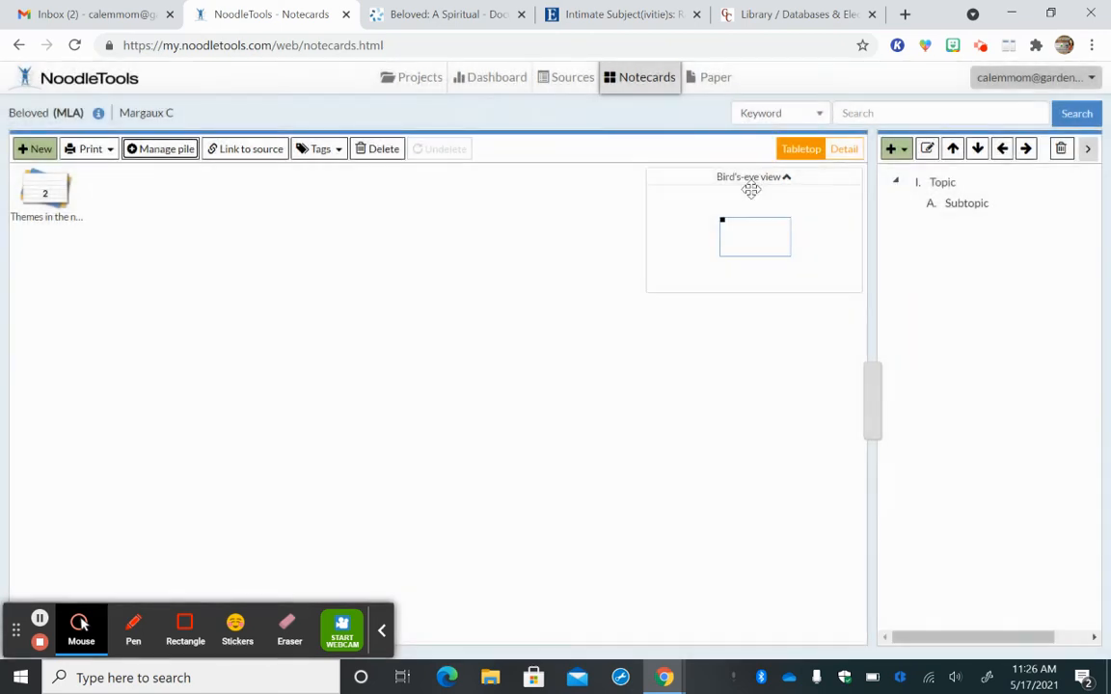
{"action": "left_click", "coordinate": [46, 188]}
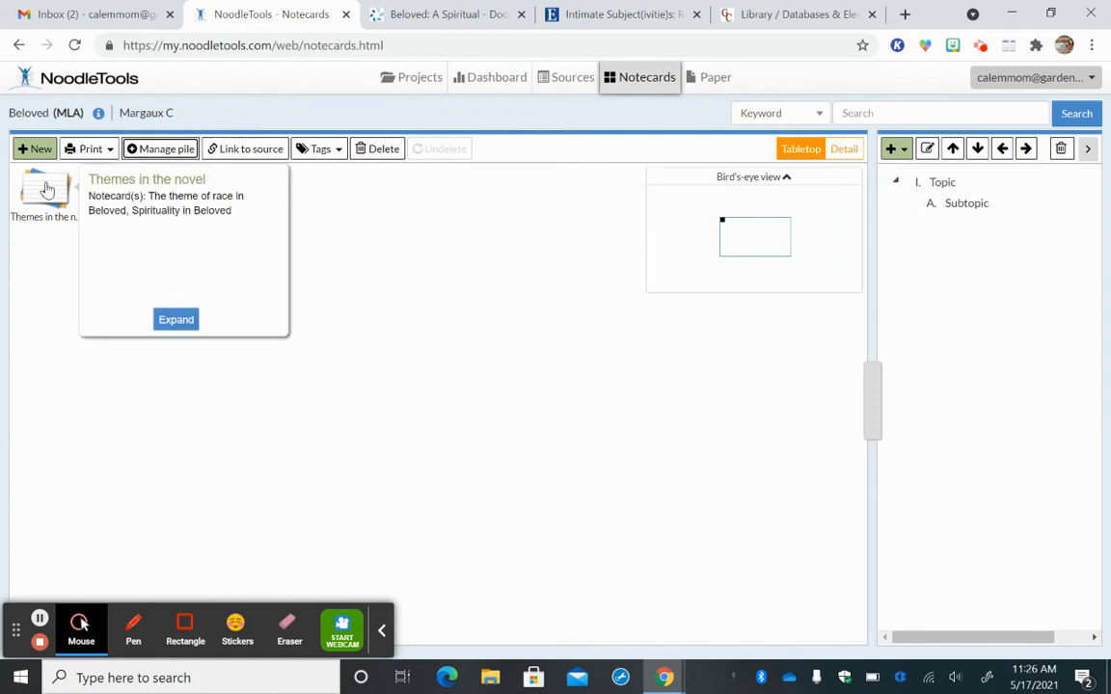
{"action": "left_click", "coordinate": [176, 321]}
- Open the "Spirituality in Beloved" notecard from the pile for editing, check its My tags choices, and save and close it
{"action": "left_click", "coordinate": [194, 175]}
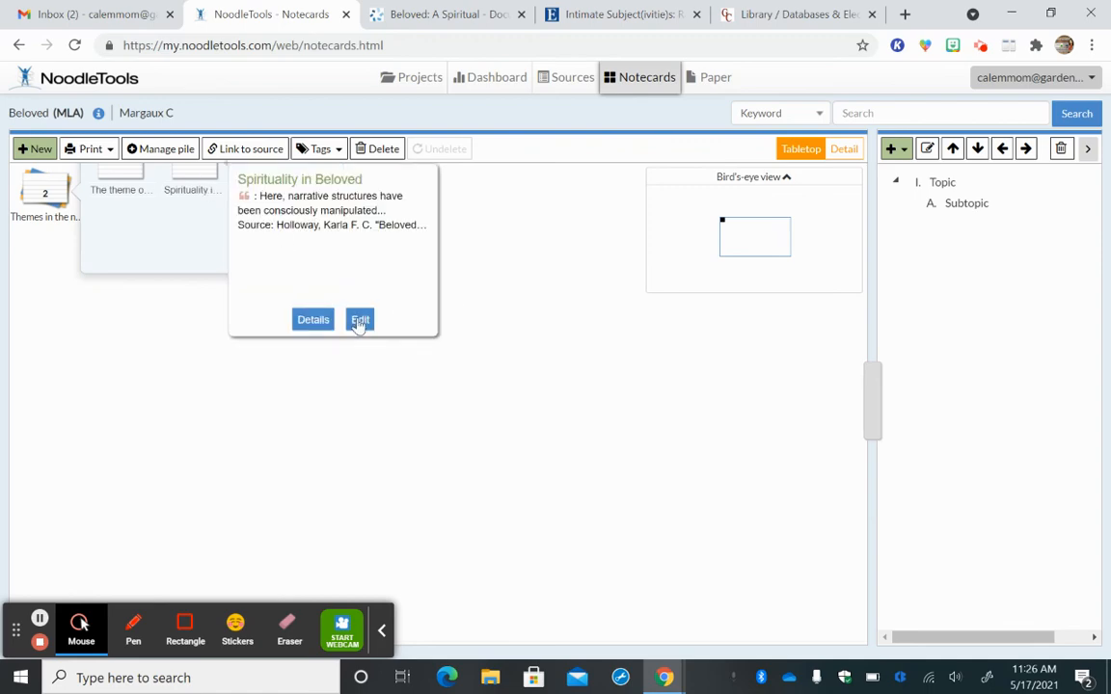
{"action": "left_click", "coordinate": [359, 322]}
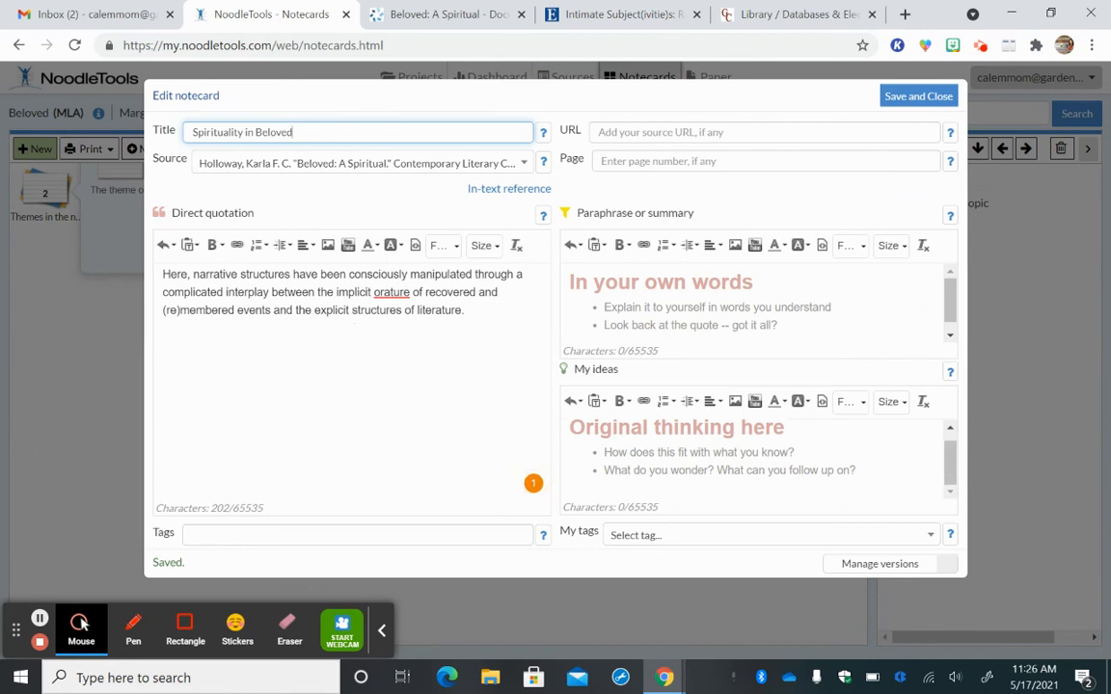
{"action": "left_click", "coordinate": [791, 535]}
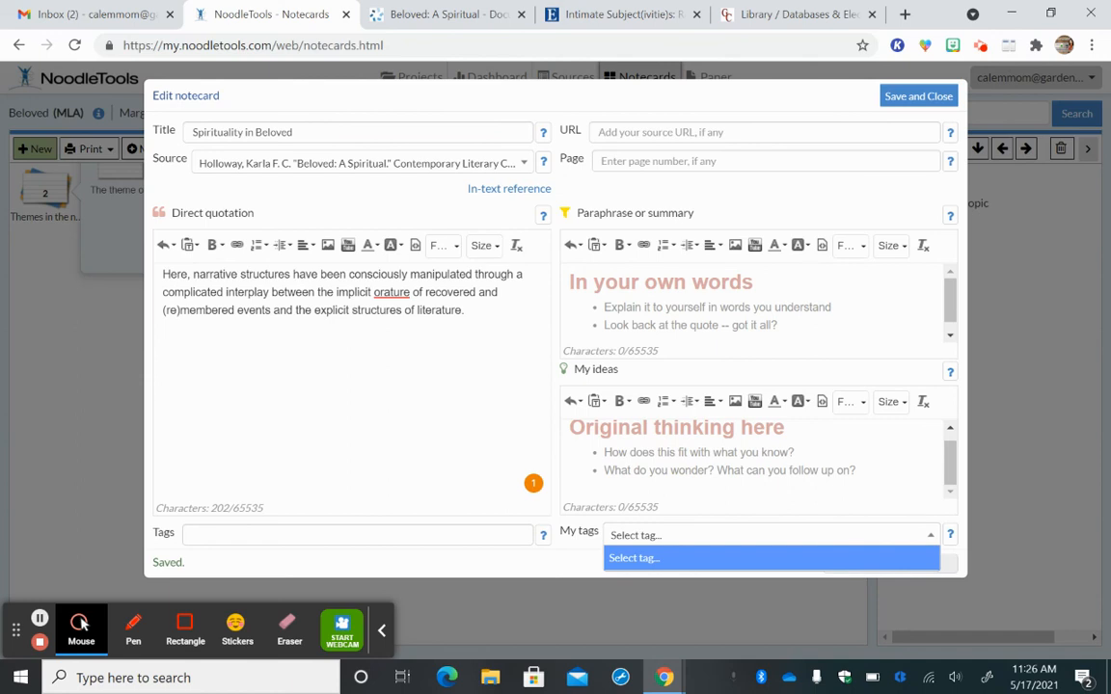
{"action": "left_click", "coordinate": [846, 206]}
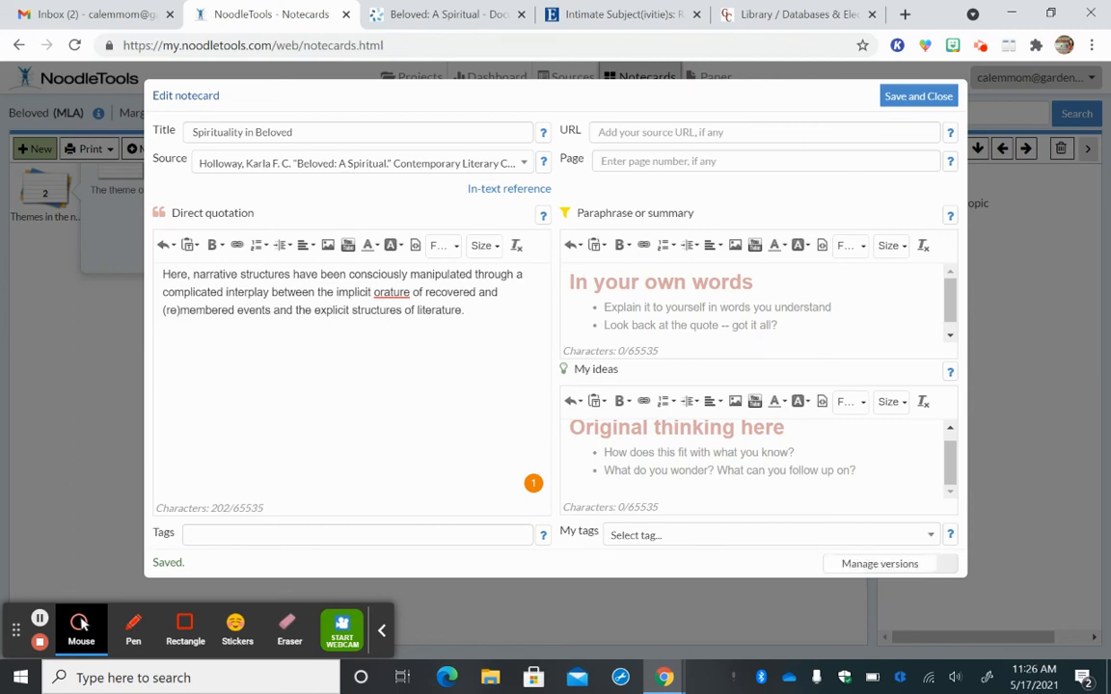
{"action": "left_click", "coordinate": [928, 93]}
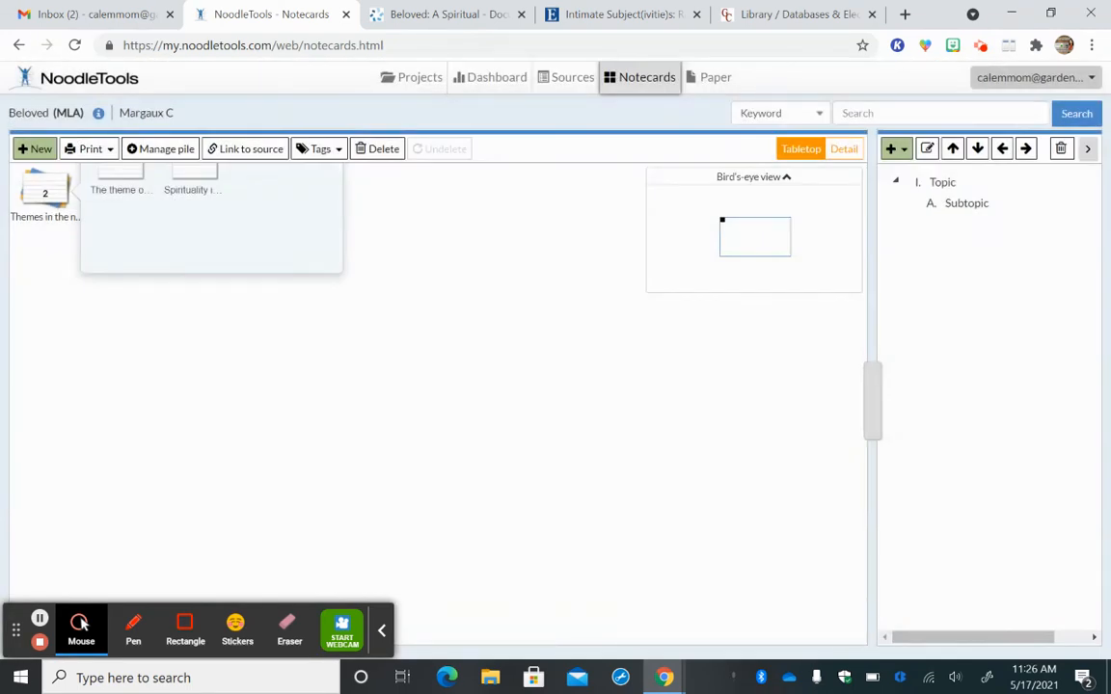